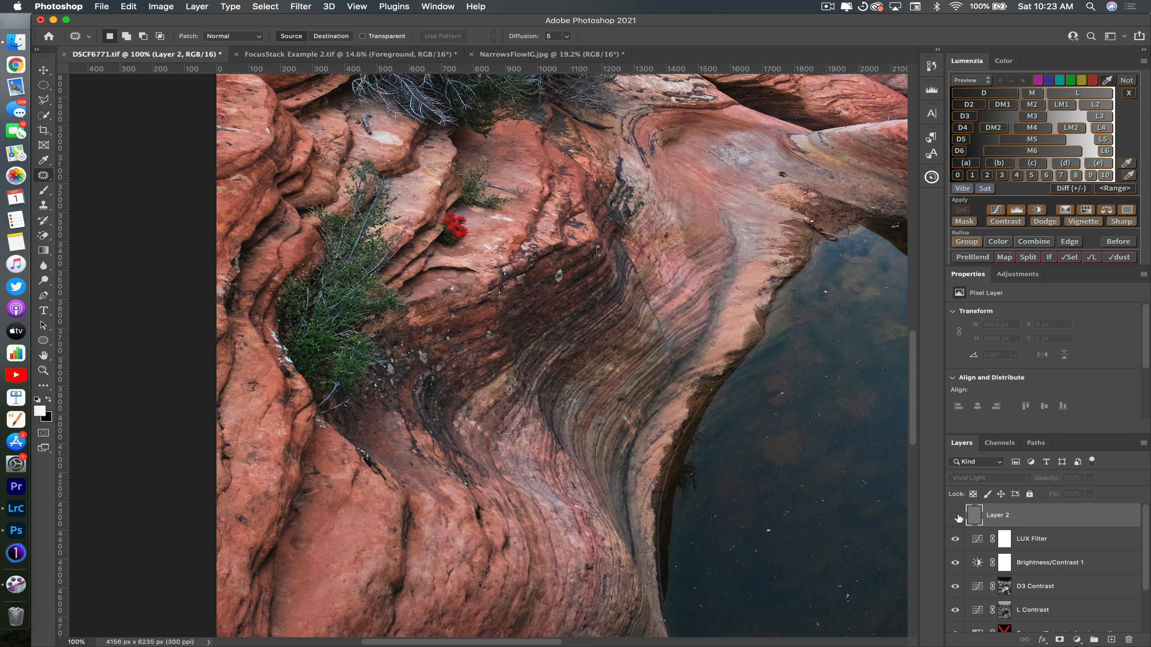
- Try Soft Light and Hard Light blending on Layer 2, with its opacity at 86%, and delete the layer
click(981, 478)
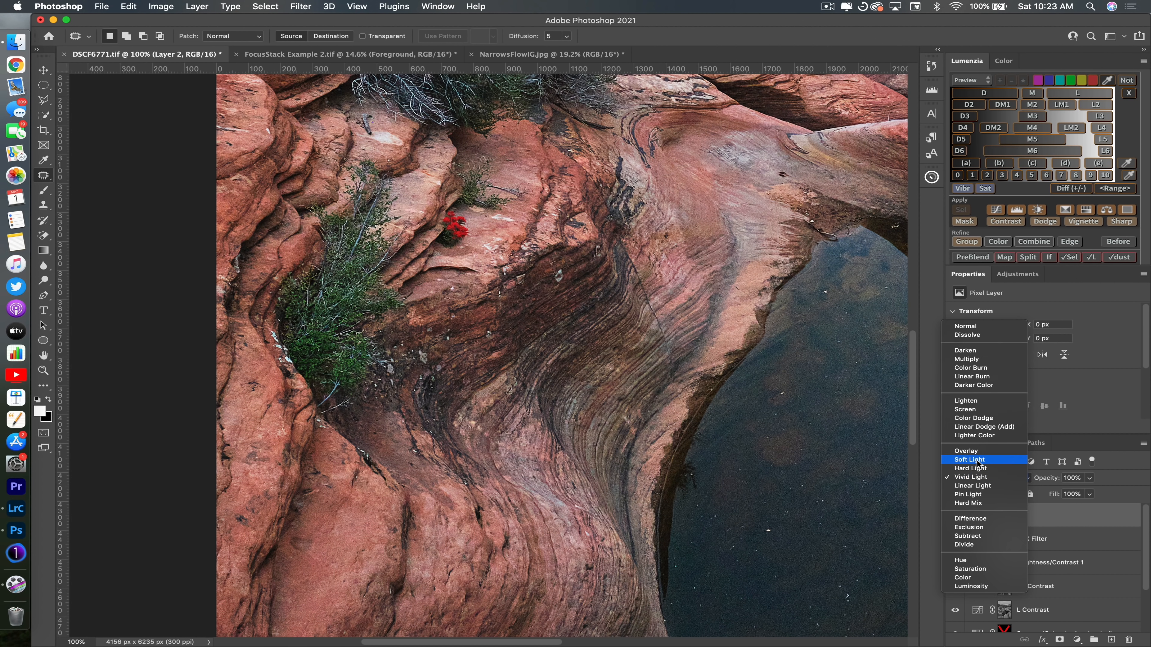
click(979, 461)
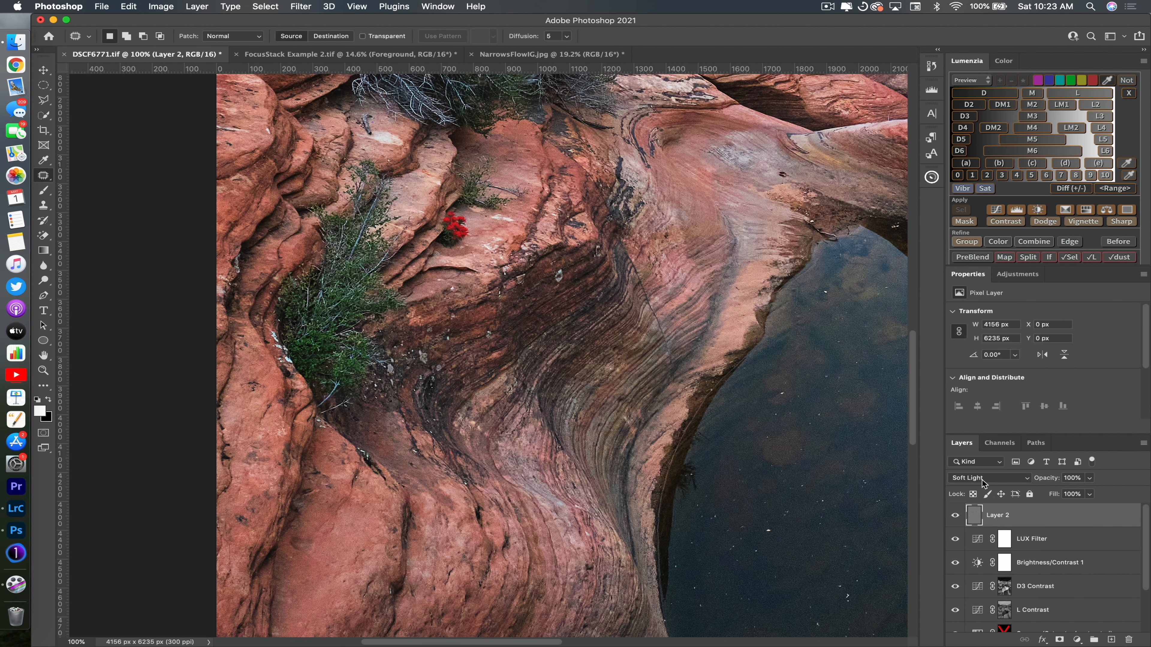
click(982, 483)
click(983, 489)
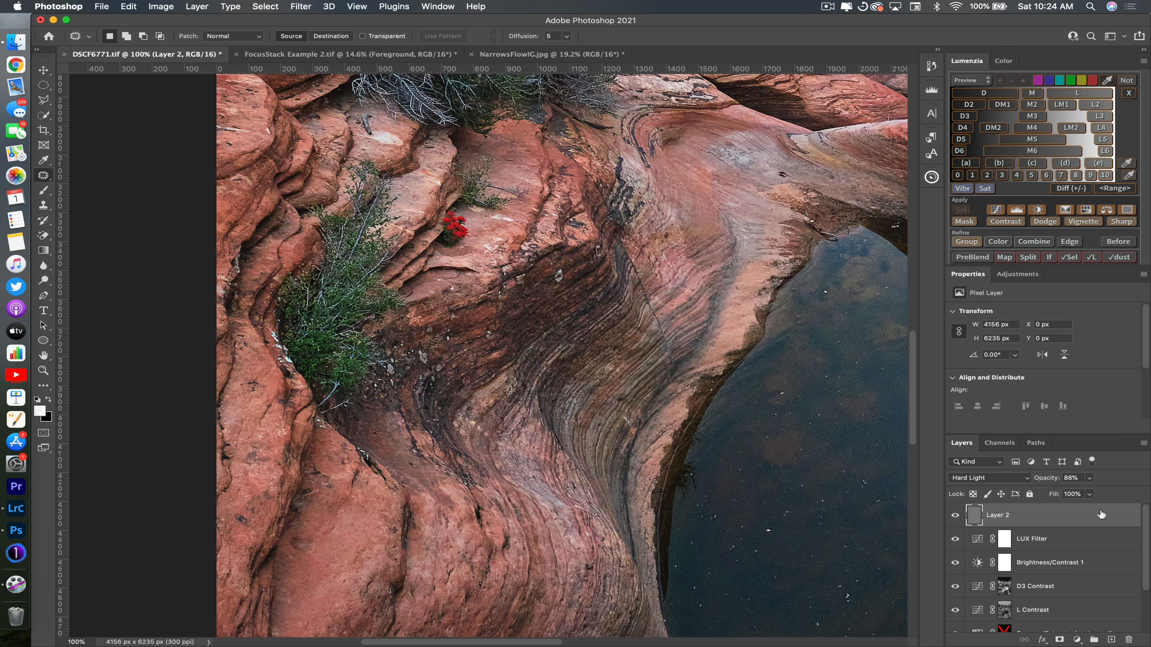
key(Delete)
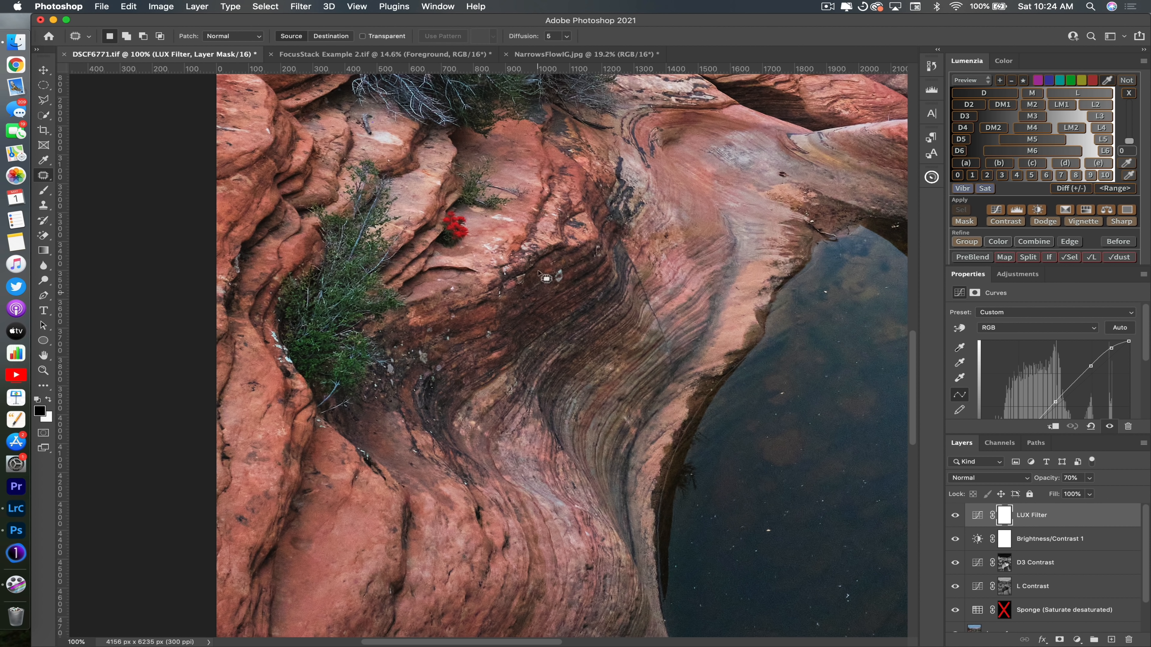
click(301, 7)
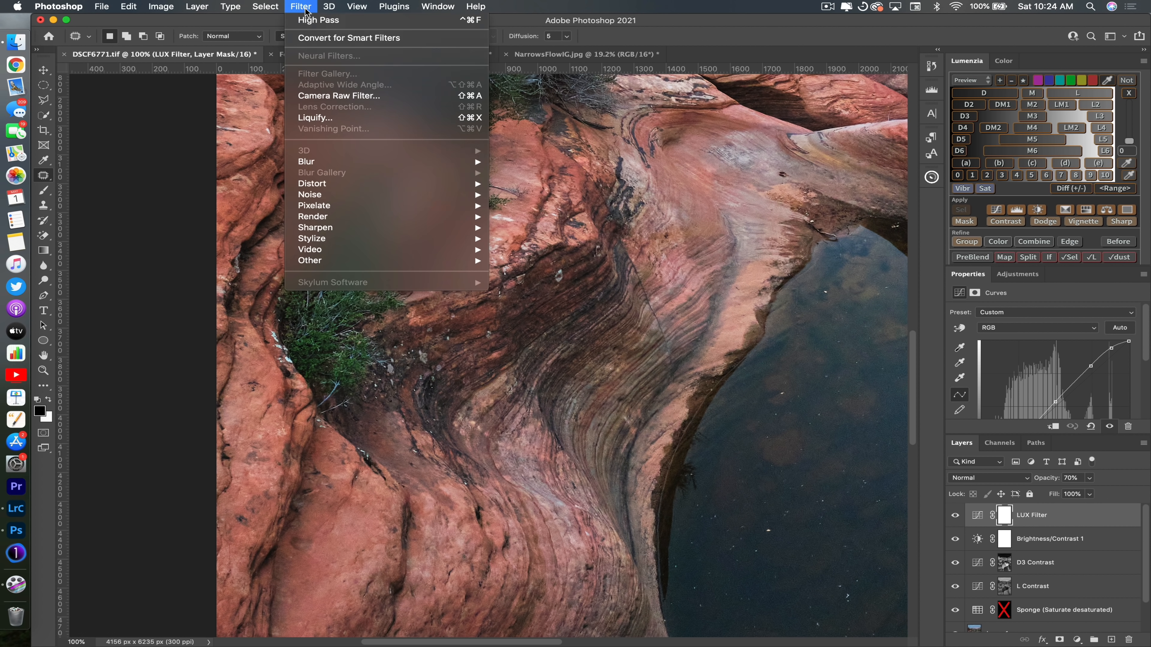
mouse_move(327, 228)
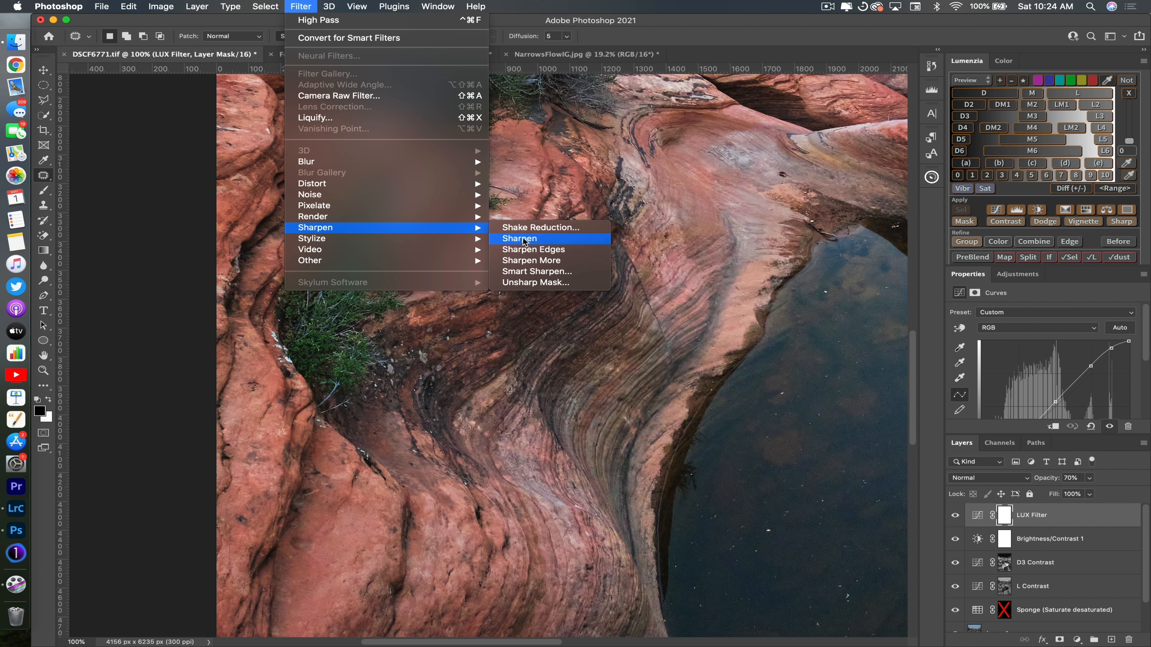
click(527, 271)
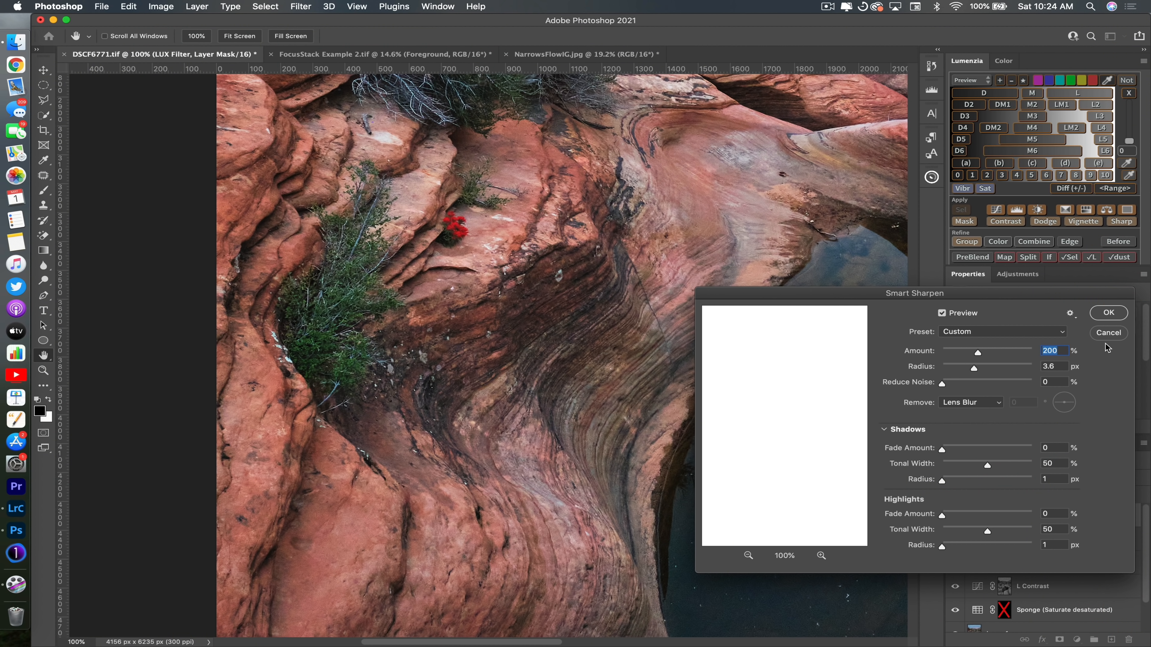
click(1107, 333)
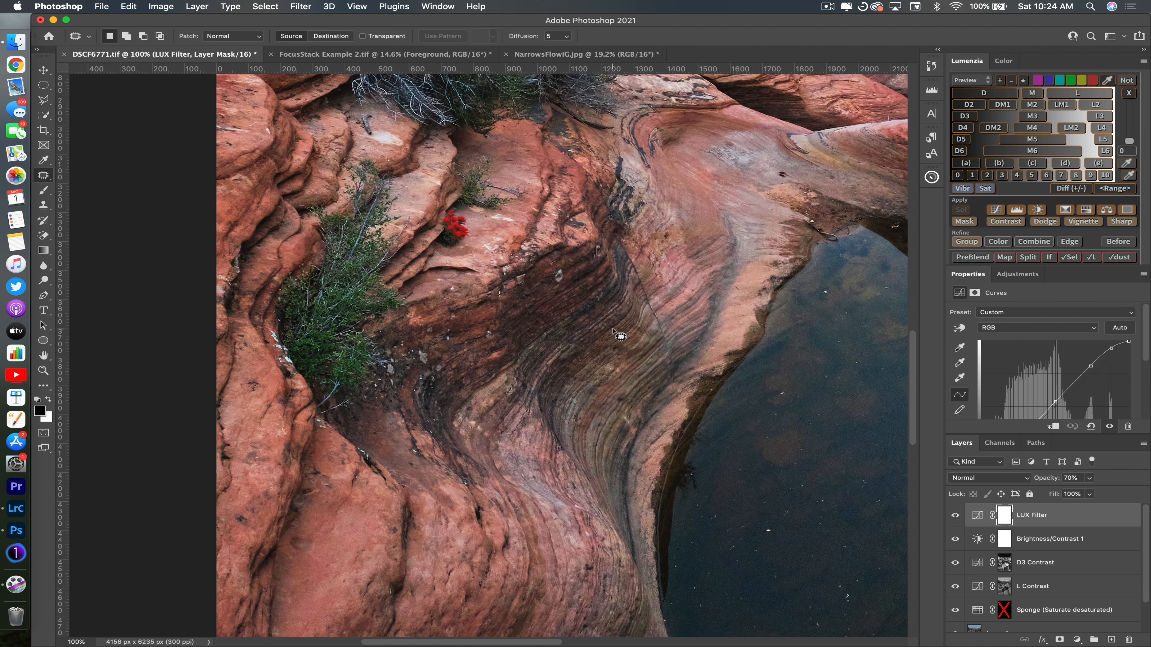
- Stamp all visible layers into a new merged layer at the top of the layer stack
key(super+minus)
key(super+minus)
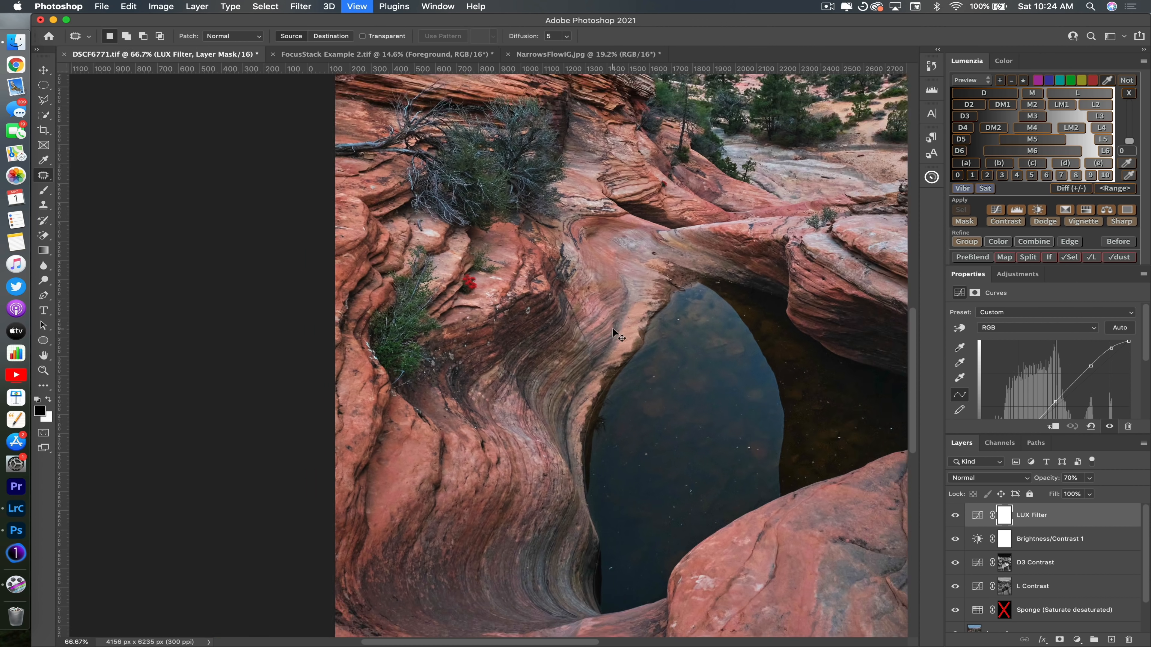
key(super+minus)
key(super+minus)
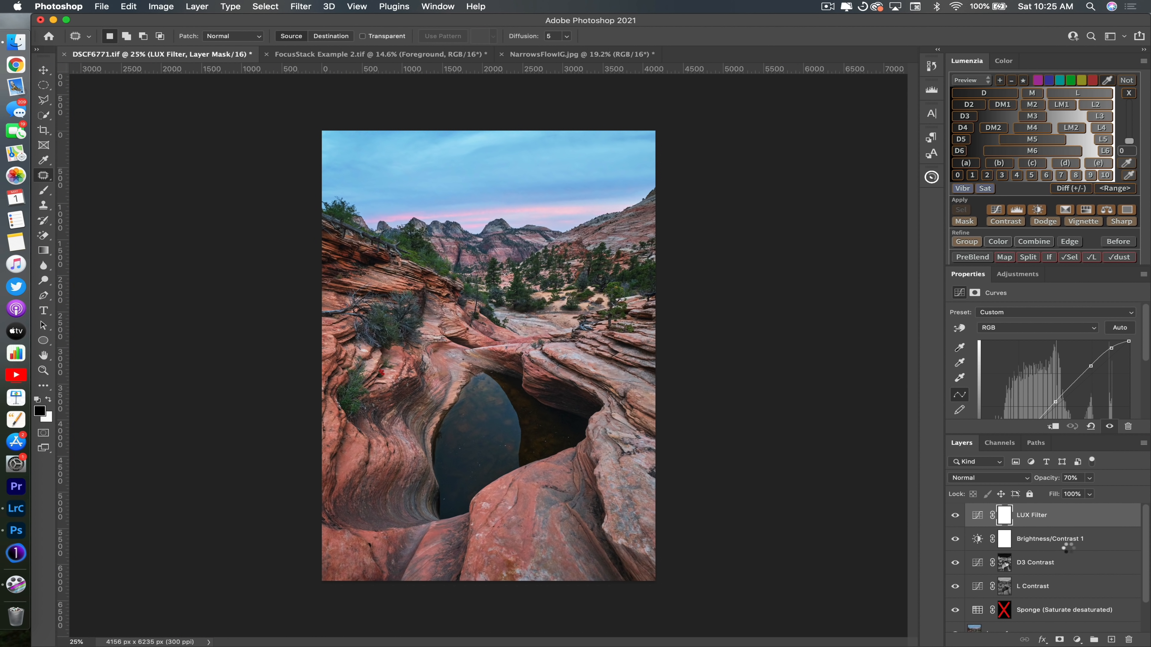
key(alt+shift+super+e)
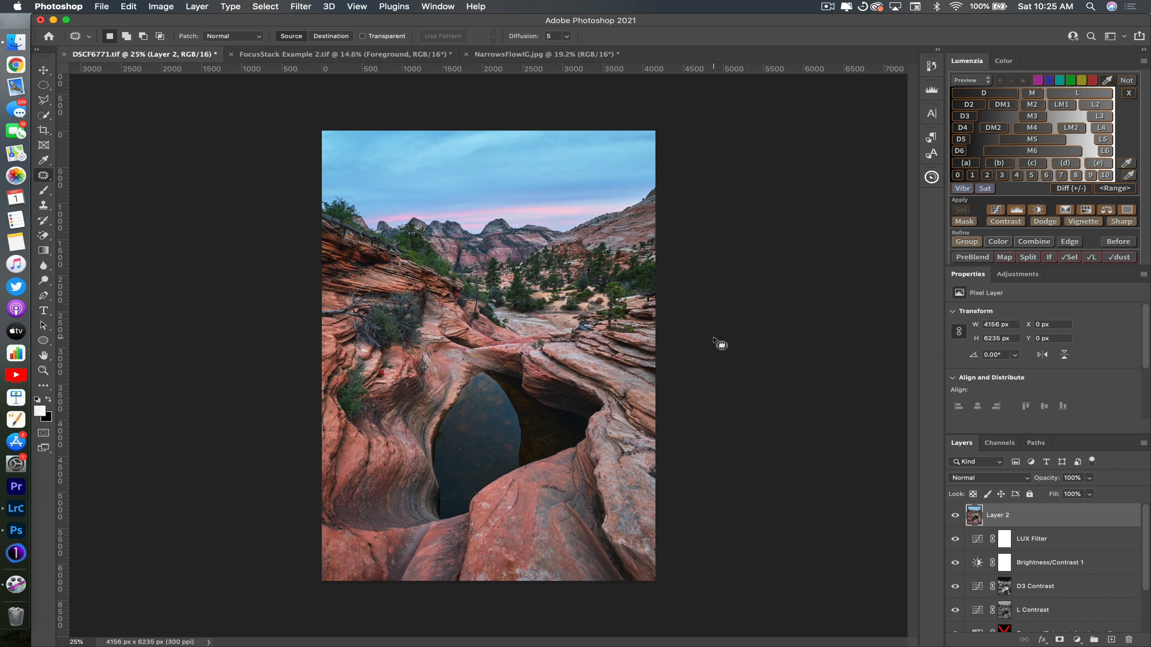
- Apply a Gaussian Blur with a radius of 26.1 pixels to the merged layer
click(308, 8)
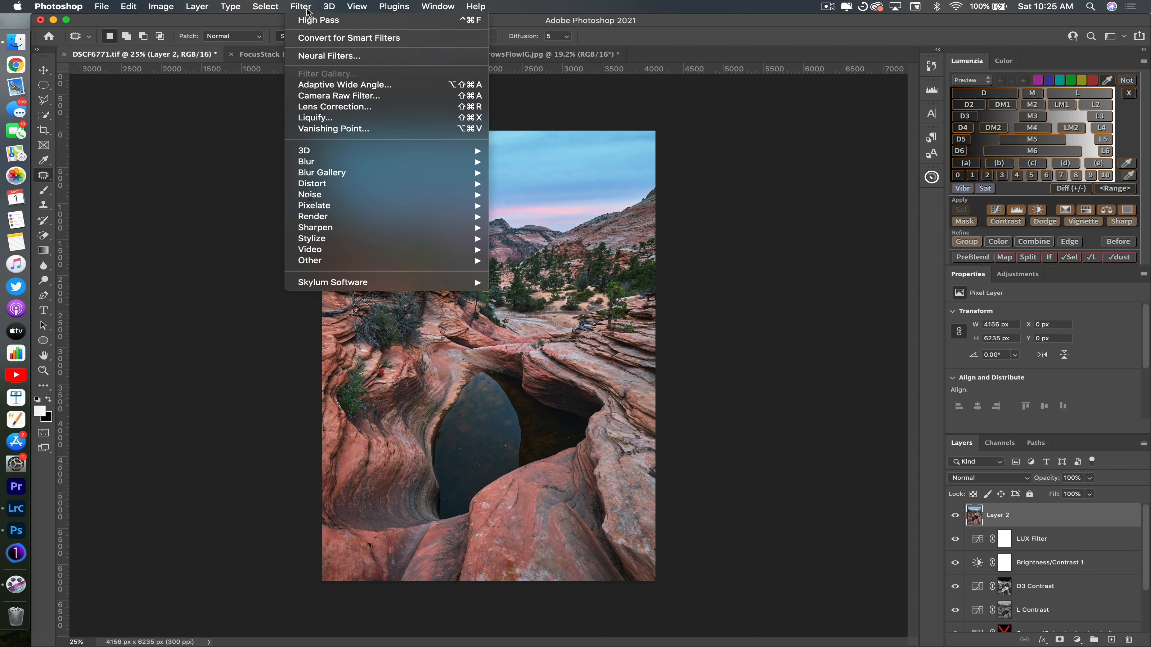
mouse_move(326, 171)
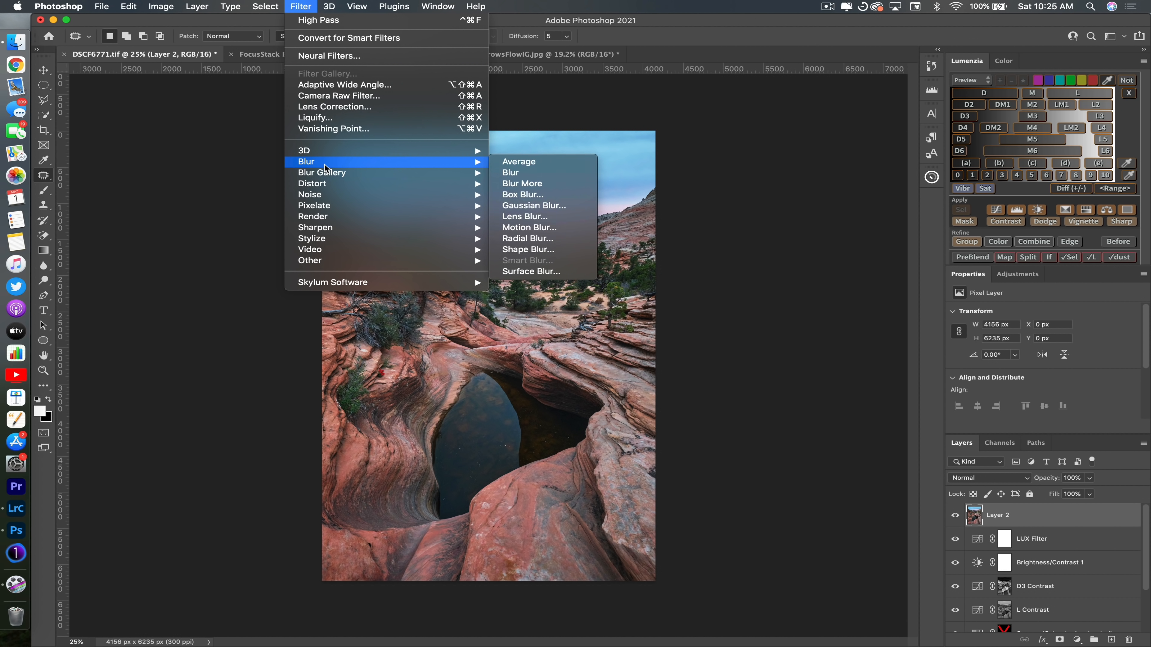
click(528, 206)
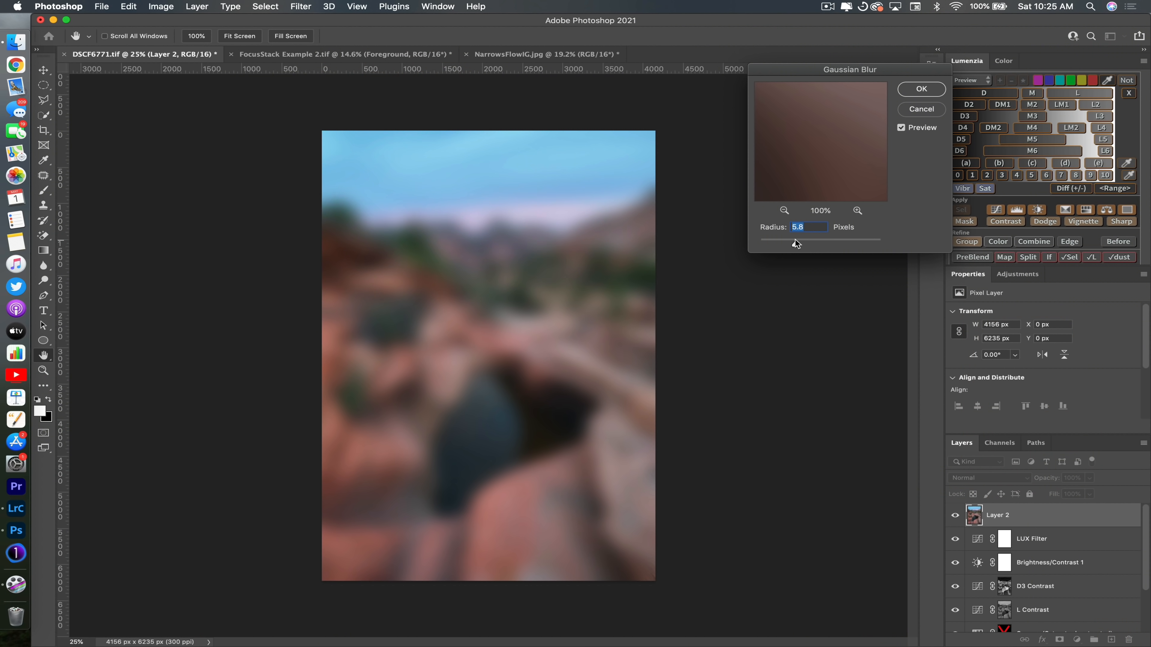
drag(795, 241, 811, 242)
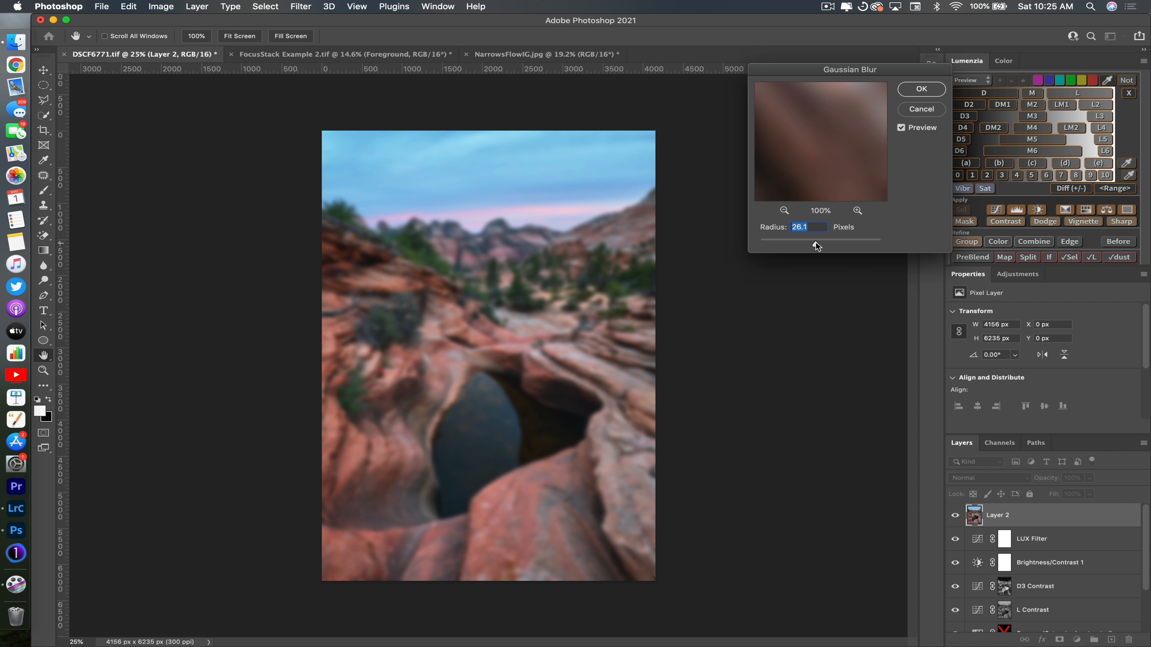
click(916, 90)
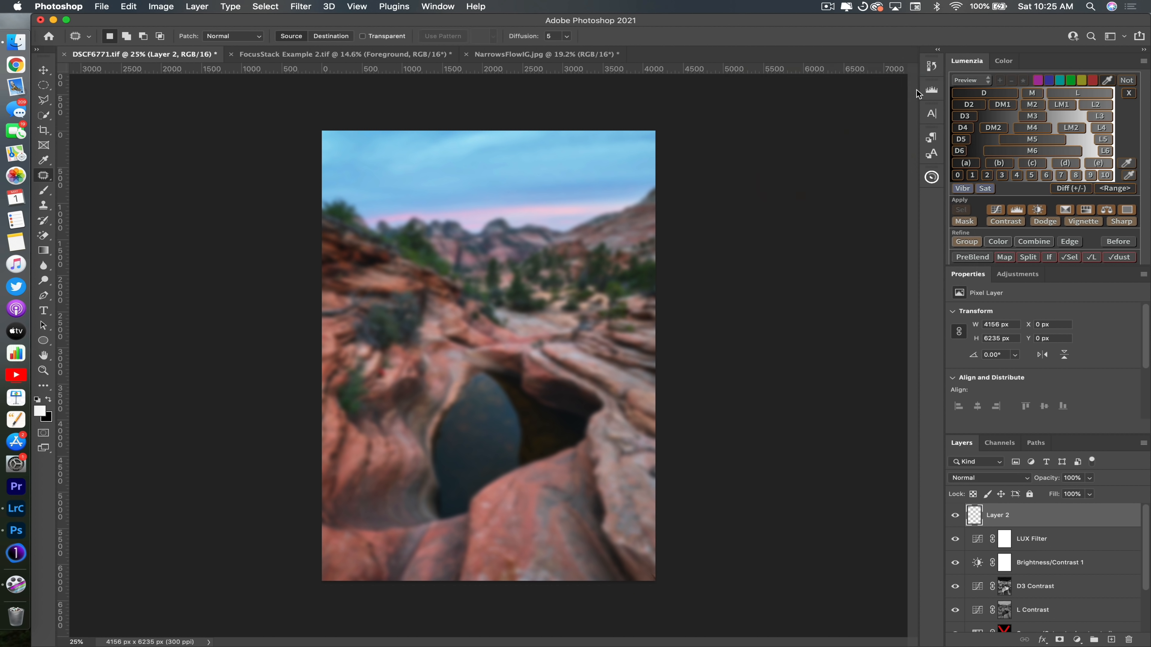
- Apply a Brightness/Contrast adjustment to the blurred layer with brightness 58 and contrast 56
click(168, 10)
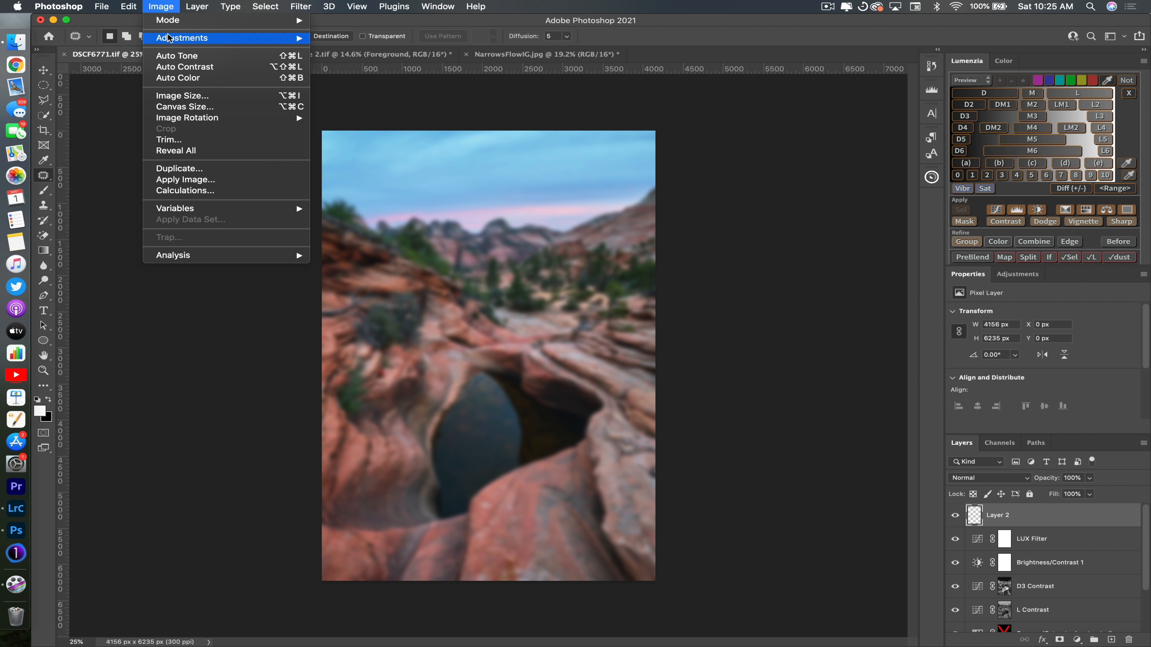
mouse_move(182, 38)
click(331, 39)
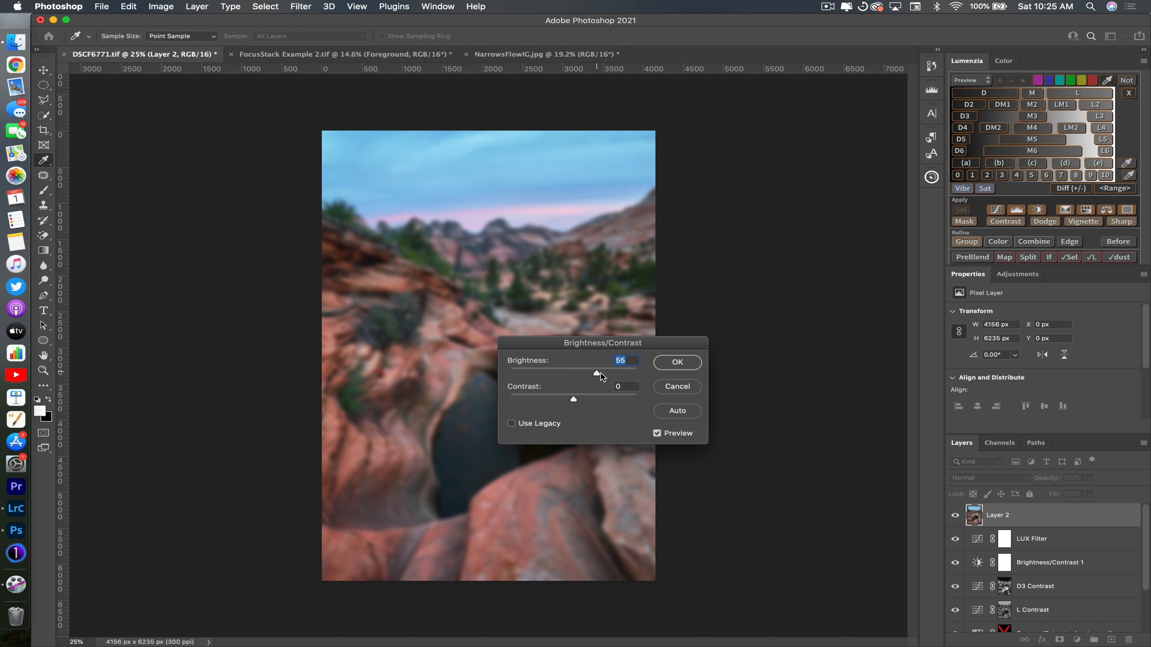
drag(597, 373, 598, 372)
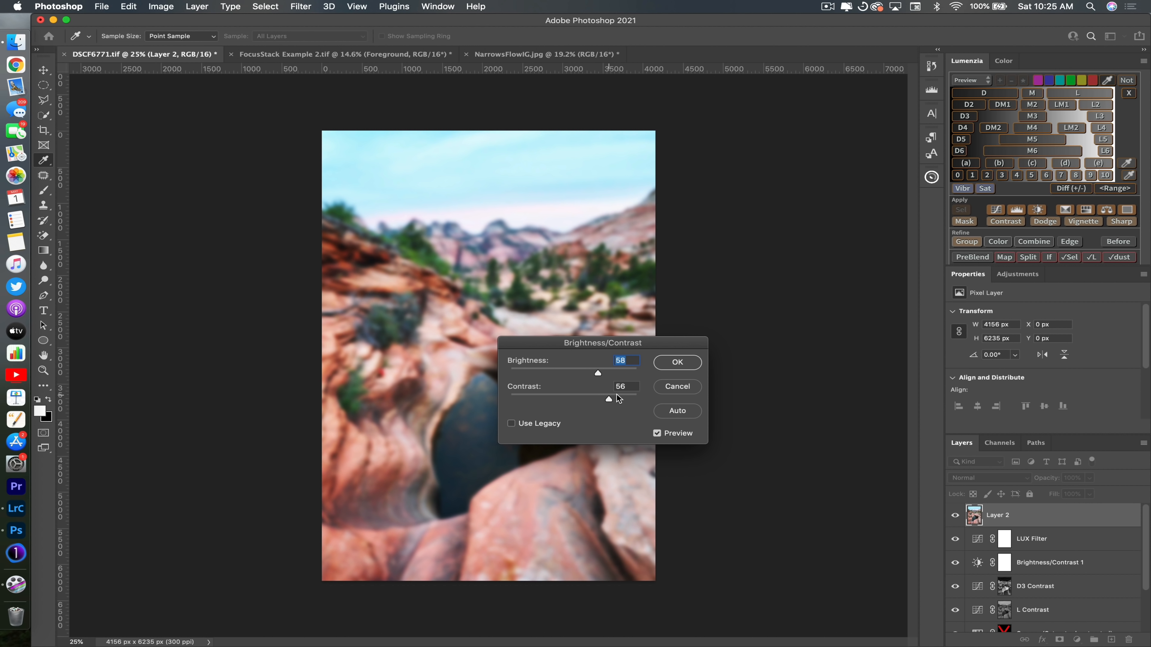
click(617, 395)
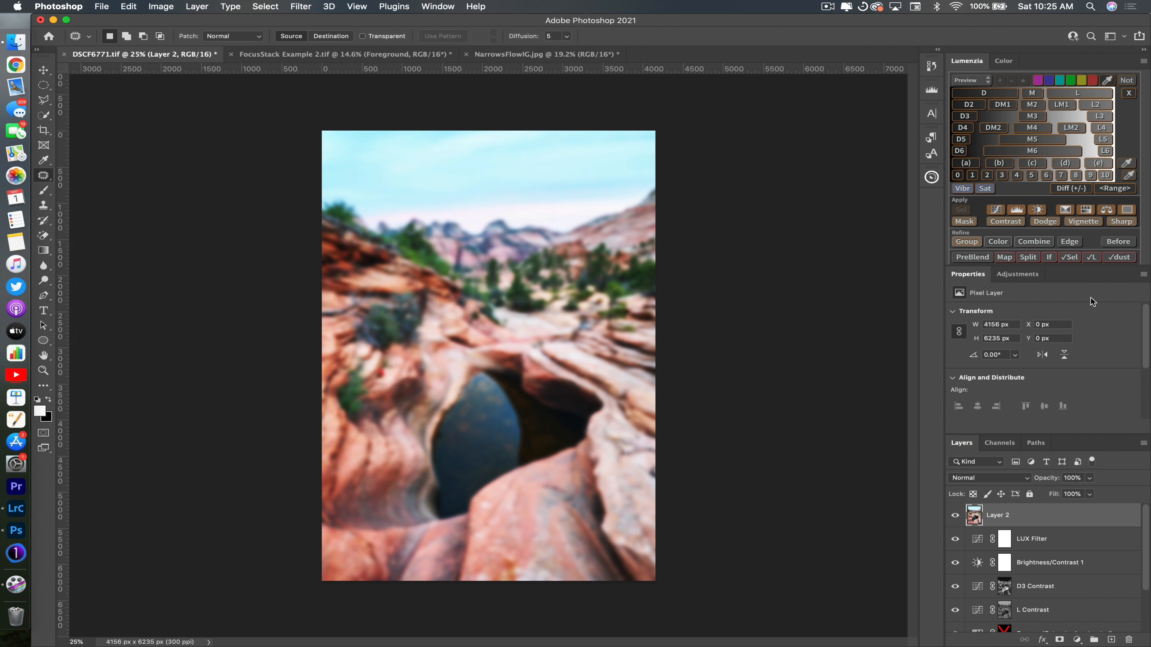
- Mask the blurred layer with Lumenzia's L2 lights mask and reduce the layer's opacity to 20%
click(1097, 106)
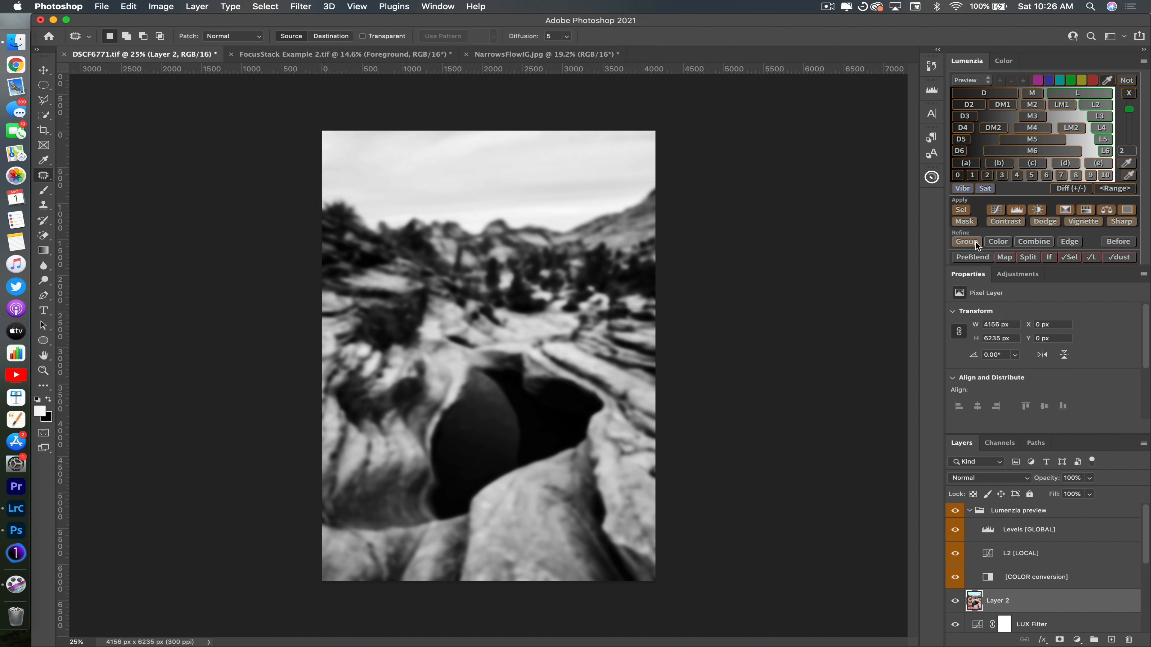
click(964, 222)
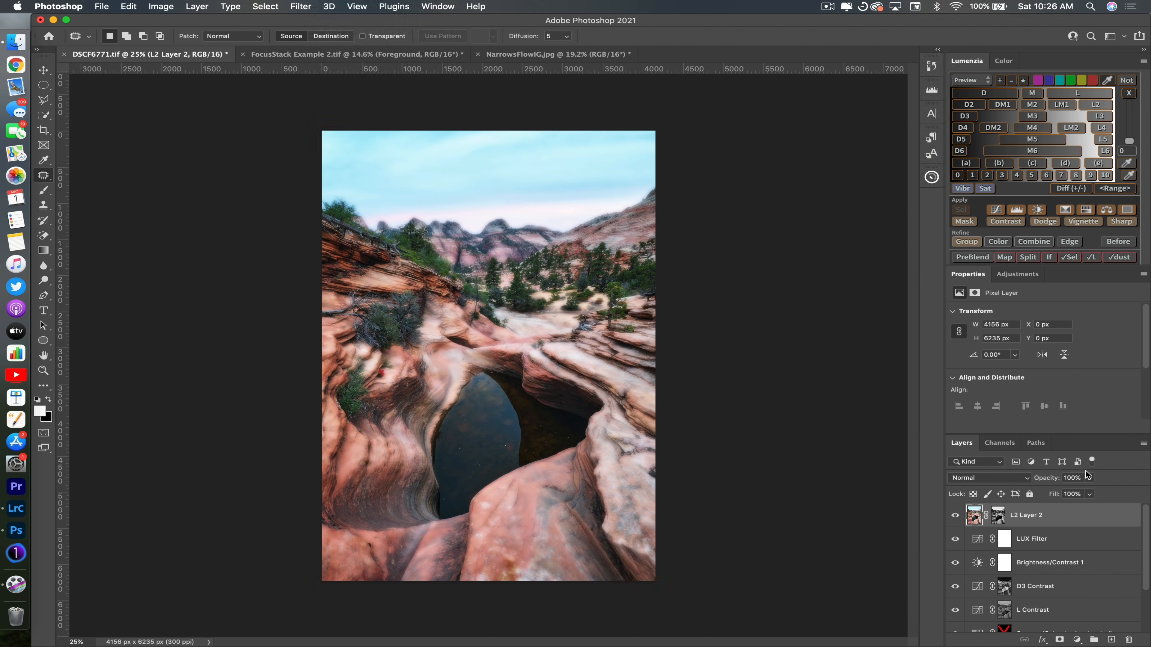
drag(1052, 480, 1031, 480)
drag(999, 479, 1001, 479)
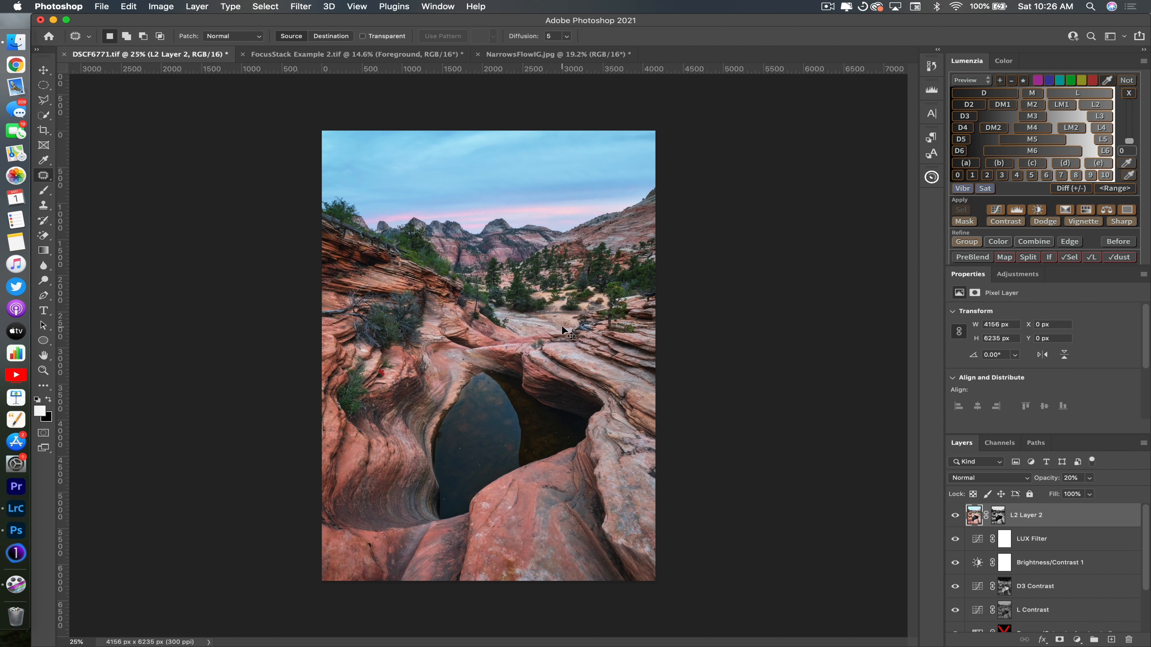
- Compare the mountains and sky up close with the masked glow layer hidden and shown
key(super+plus)
key(super+plus)
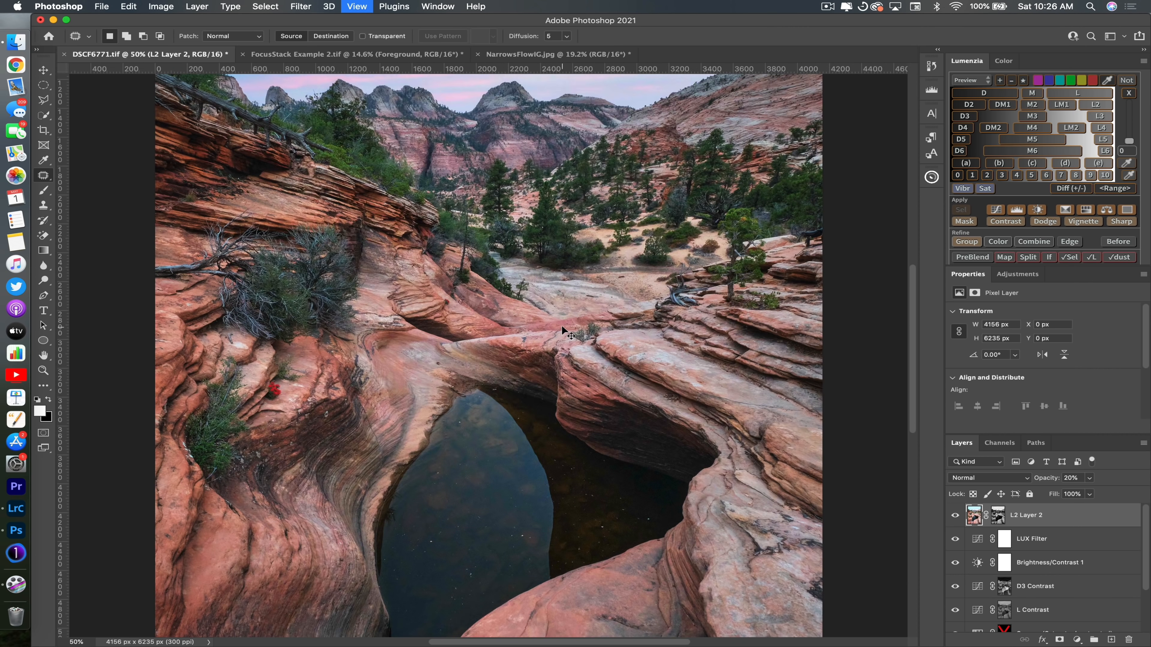
key(super+plus)
scroll(566, 333, up, 10)
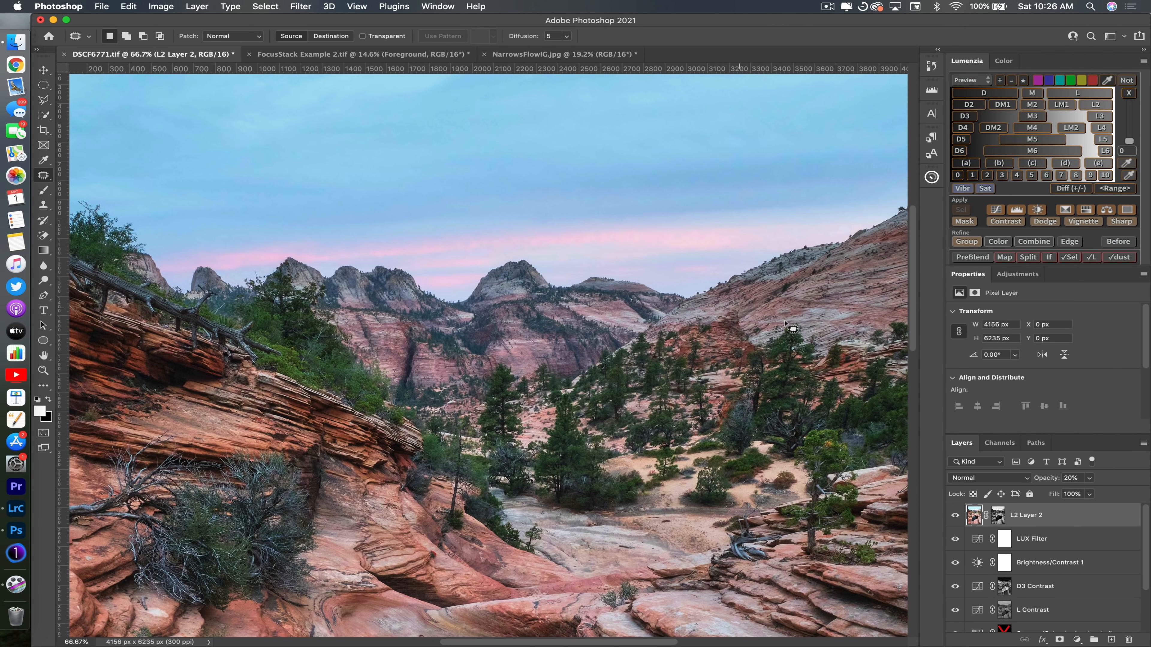
click(954, 517)
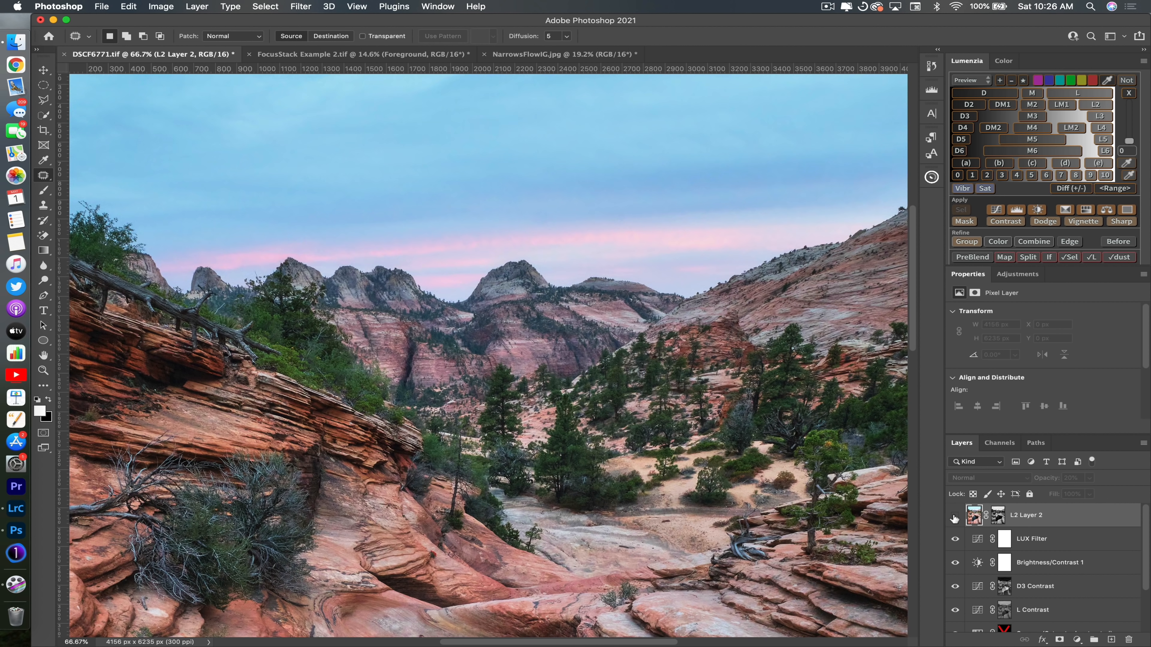
click(955, 516)
click(954, 516)
click(955, 517)
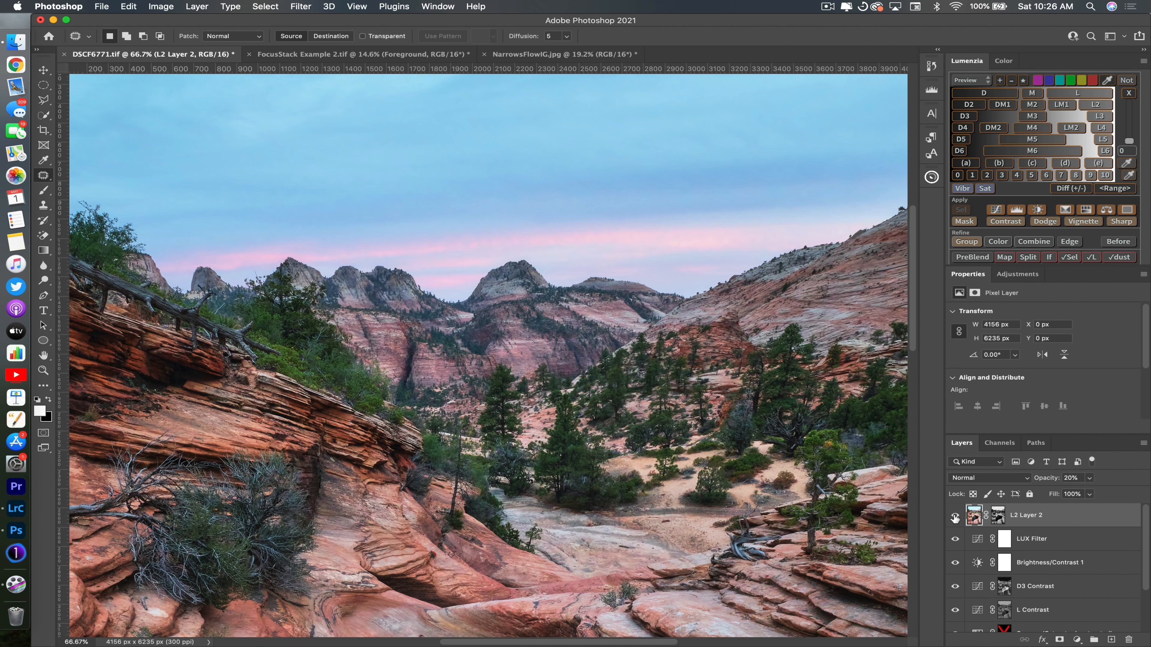
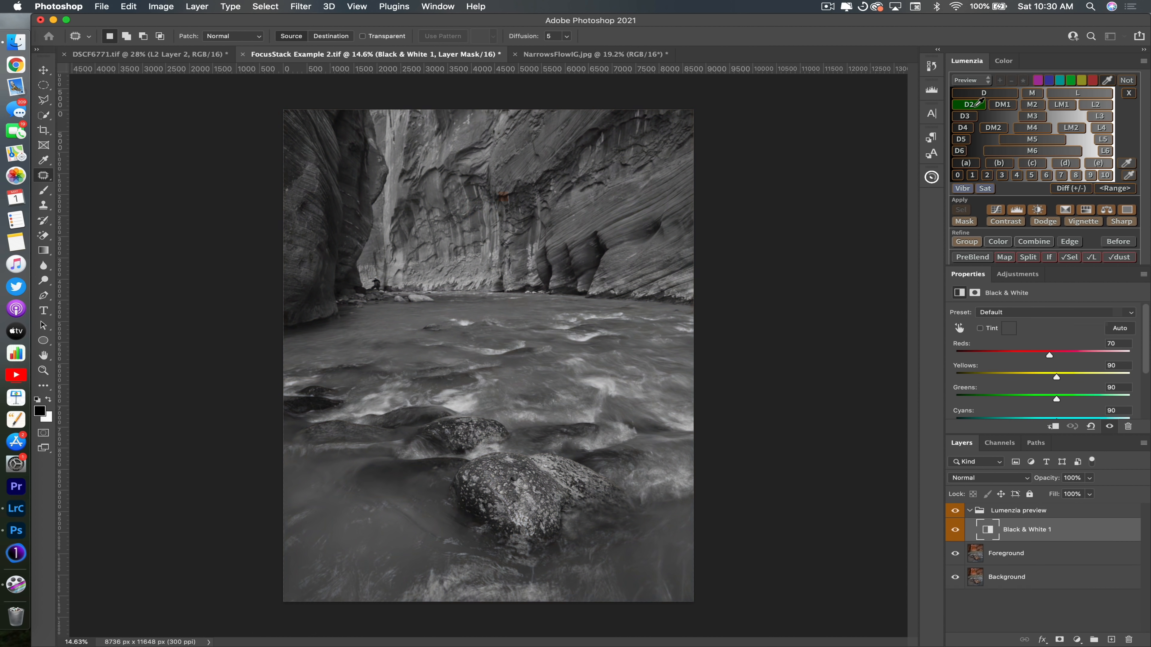
- Preview the D3, D4 and D5 darks masks, try a D5 contrast adjustment above the Foreground layer, and delete it
click(965, 117)
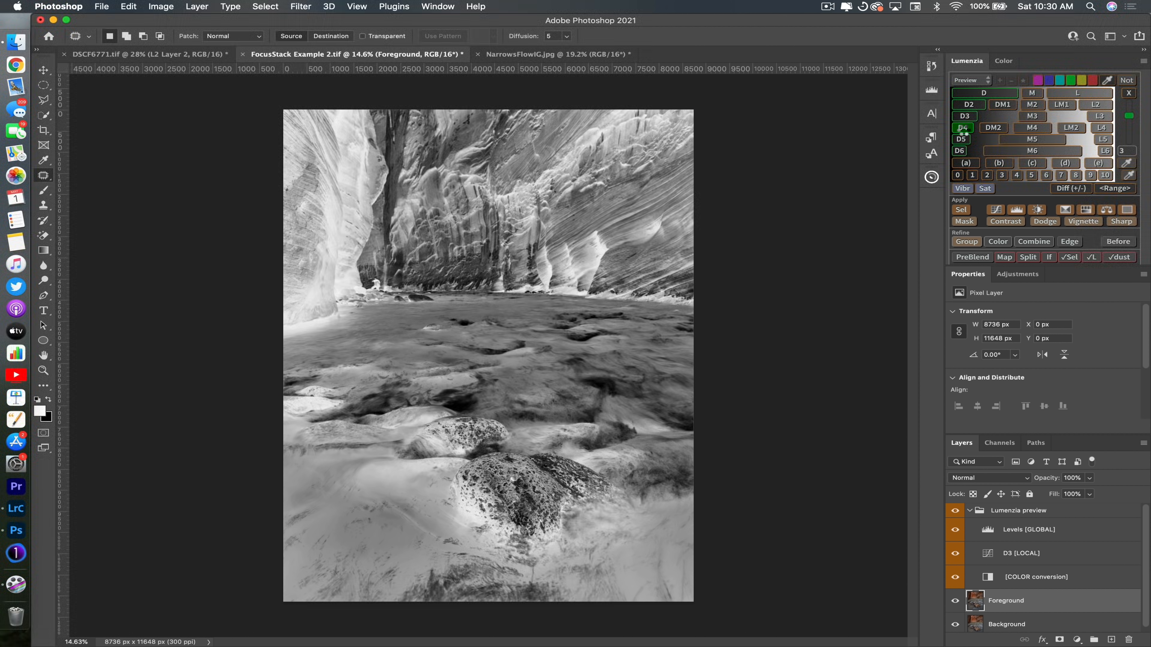
click(963, 129)
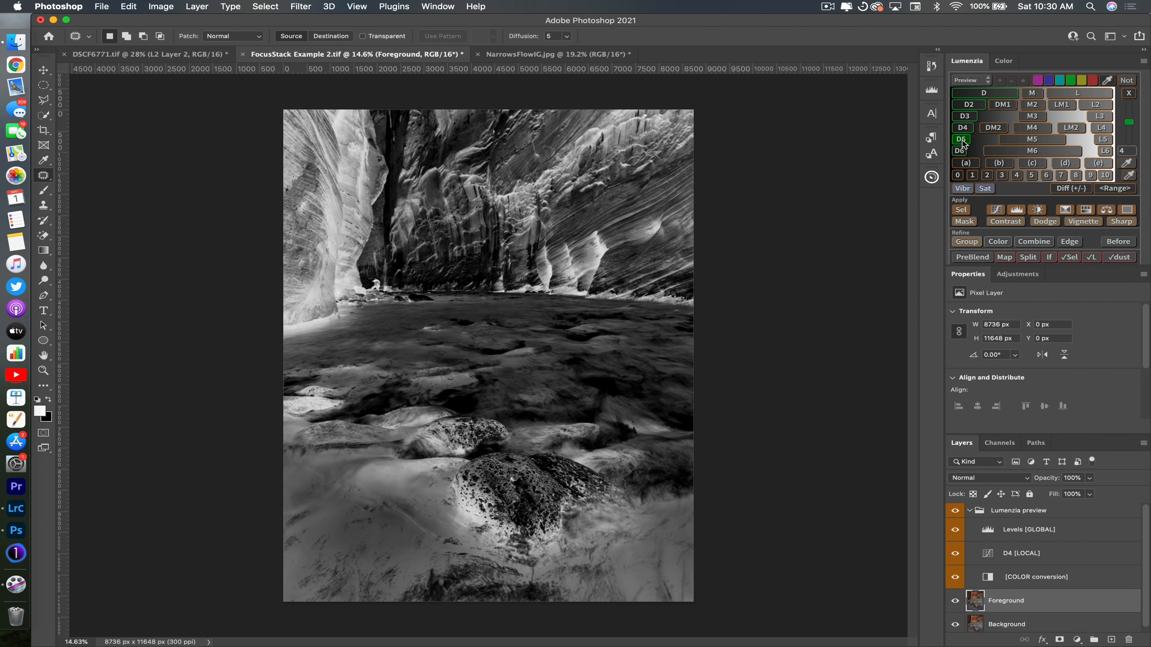
click(962, 140)
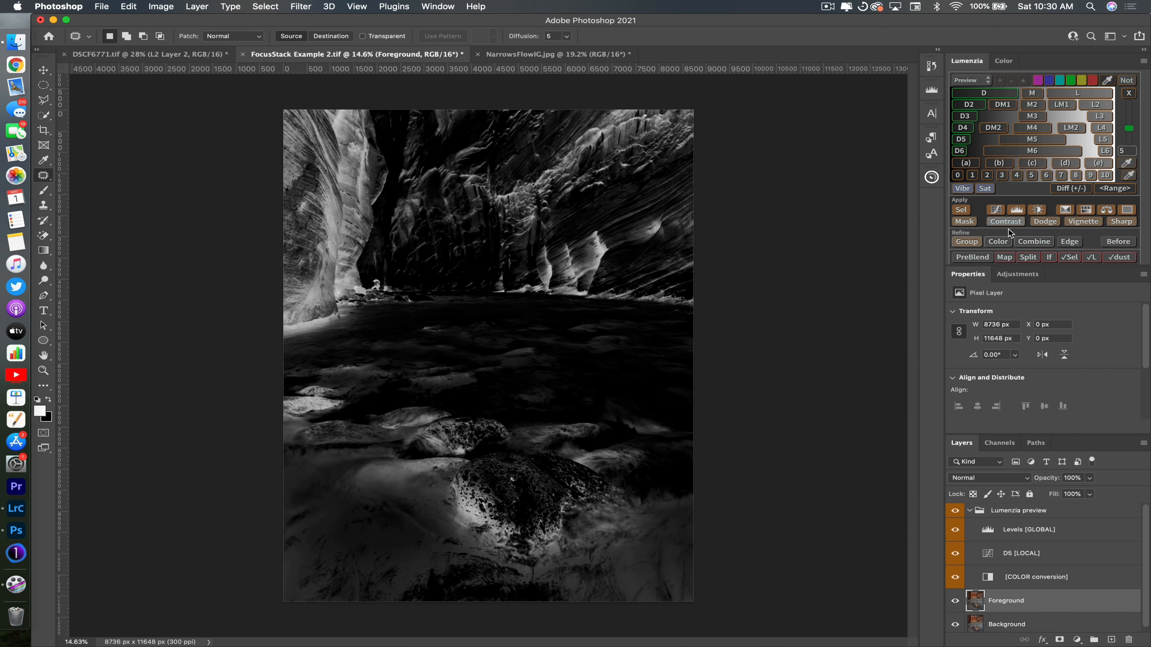
click(1005, 223)
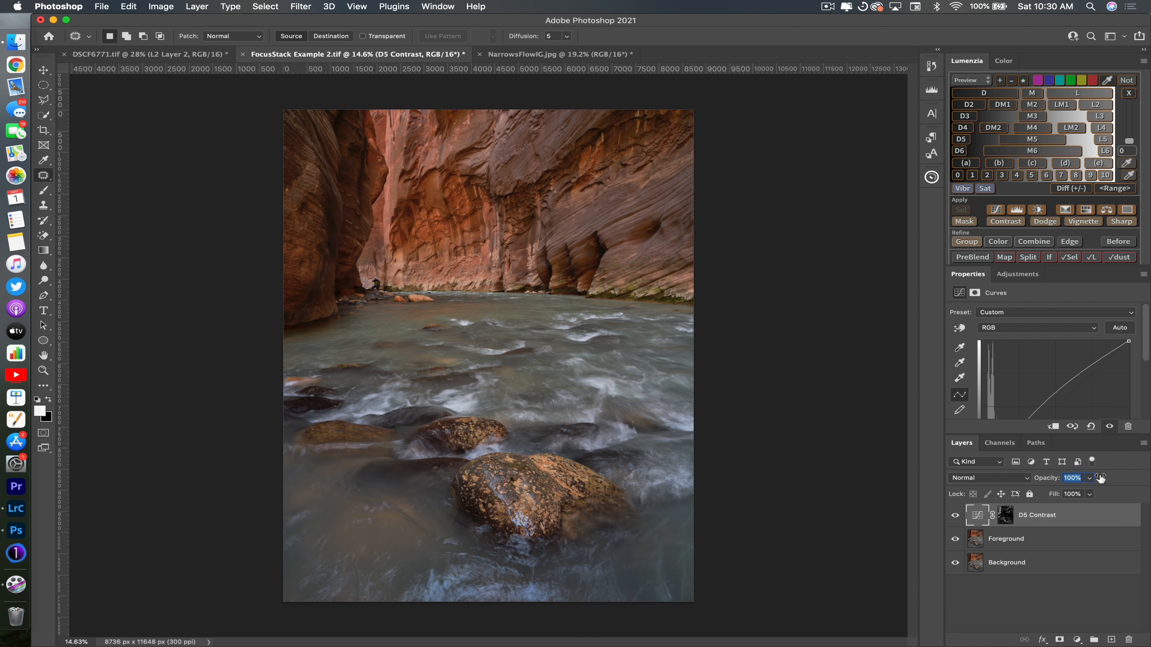
click(956, 517)
key(Delete)
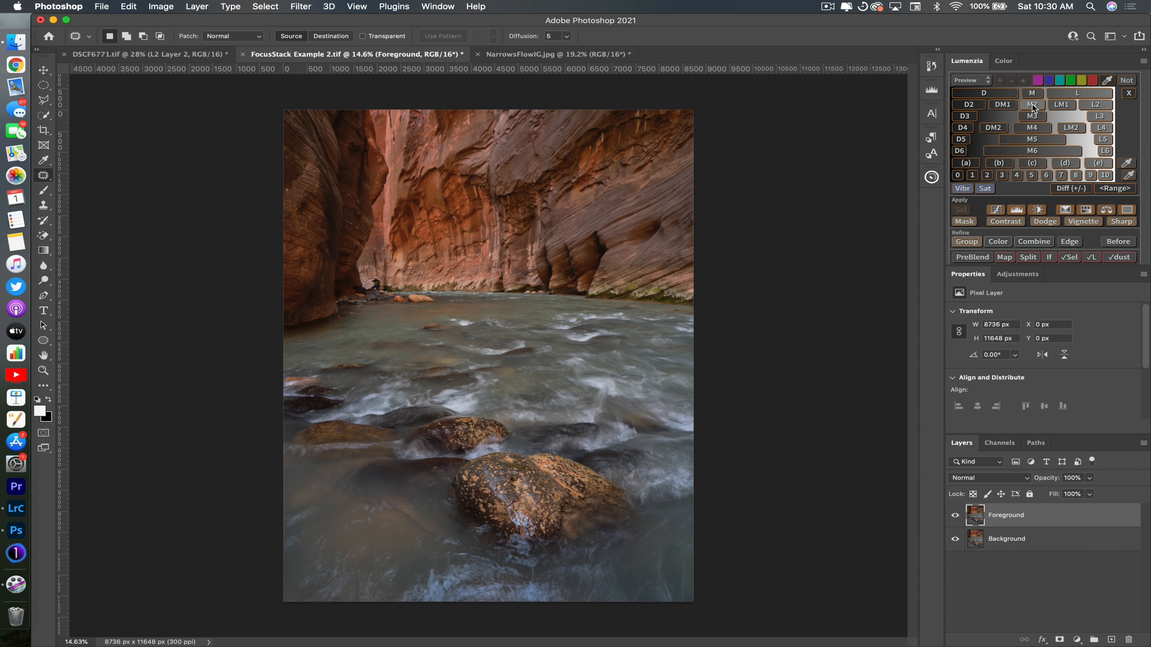
- Add a Lumenzia contrast adjustment above the Foreground layer, limited by the M midtones mask
click(1031, 94)
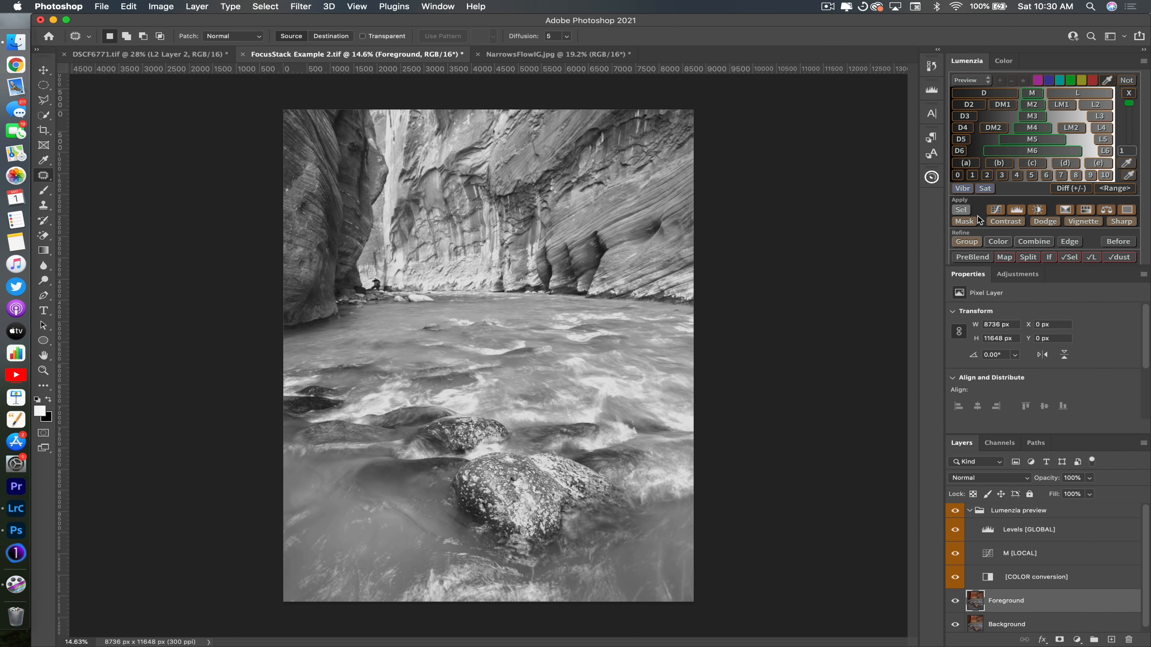
click(1005, 222)
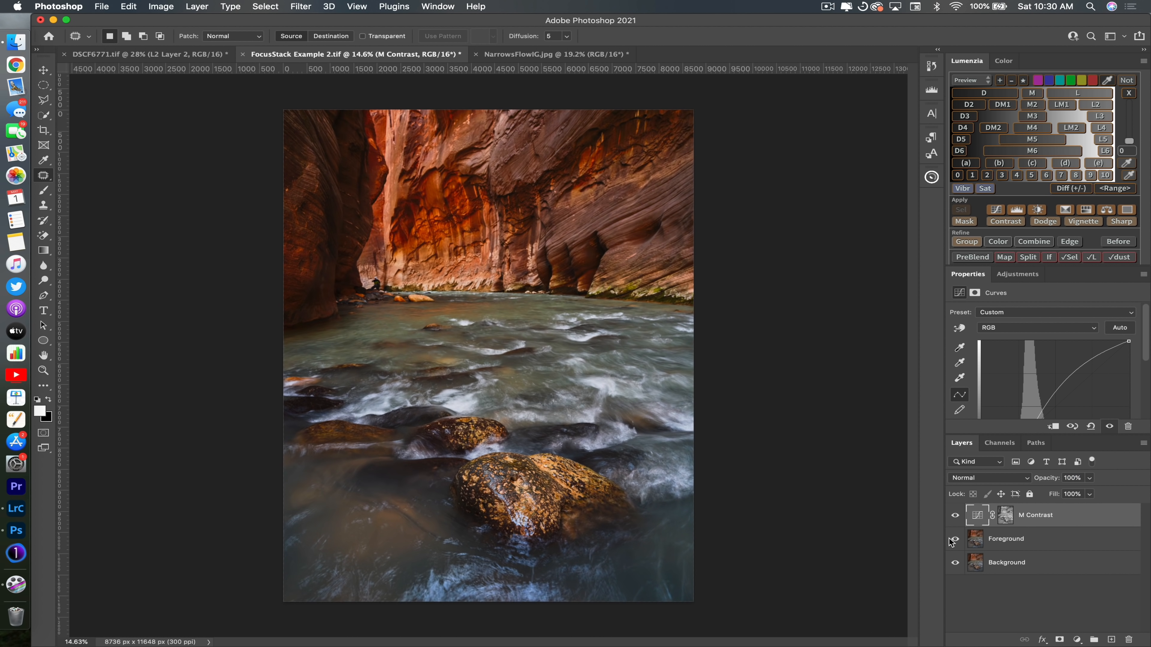
- Compare the canyon photo with the M Contrast layer hidden and shown, and reduce that layer's opacity to 35%
click(955, 516)
click(955, 516)
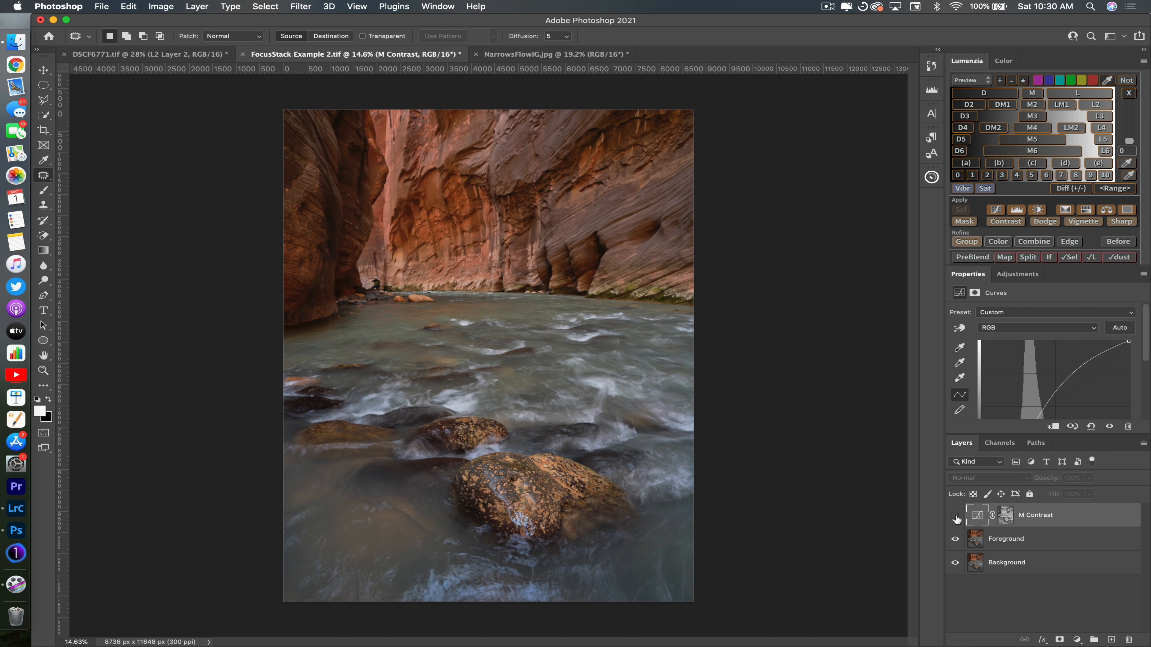
click(955, 516)
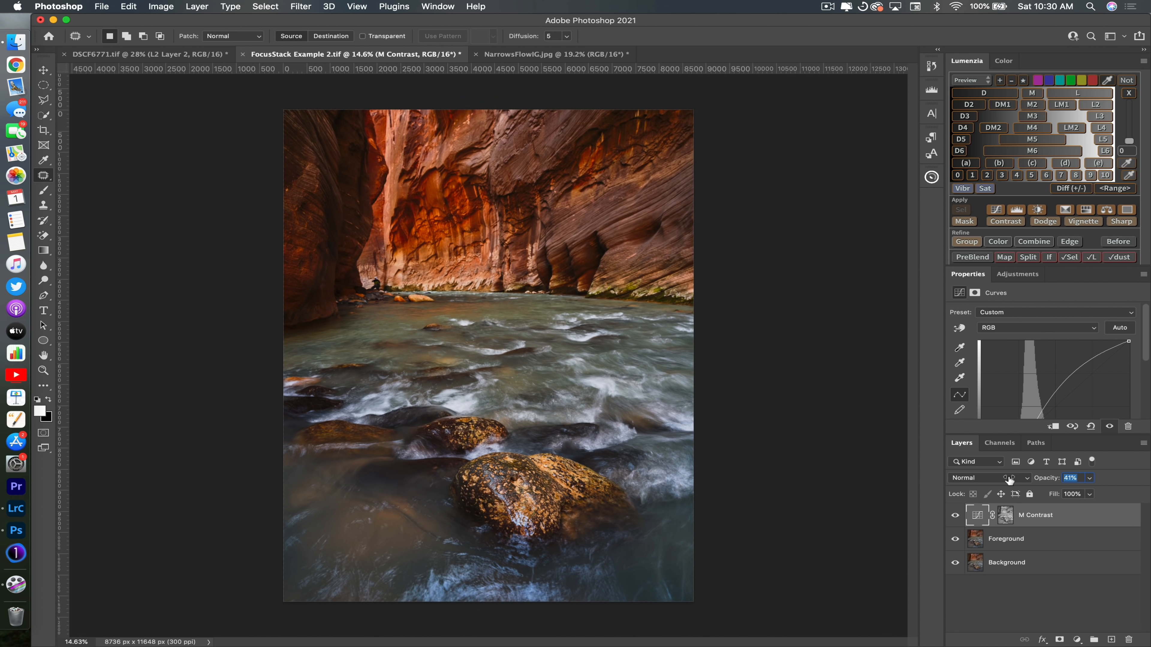
key(Down)
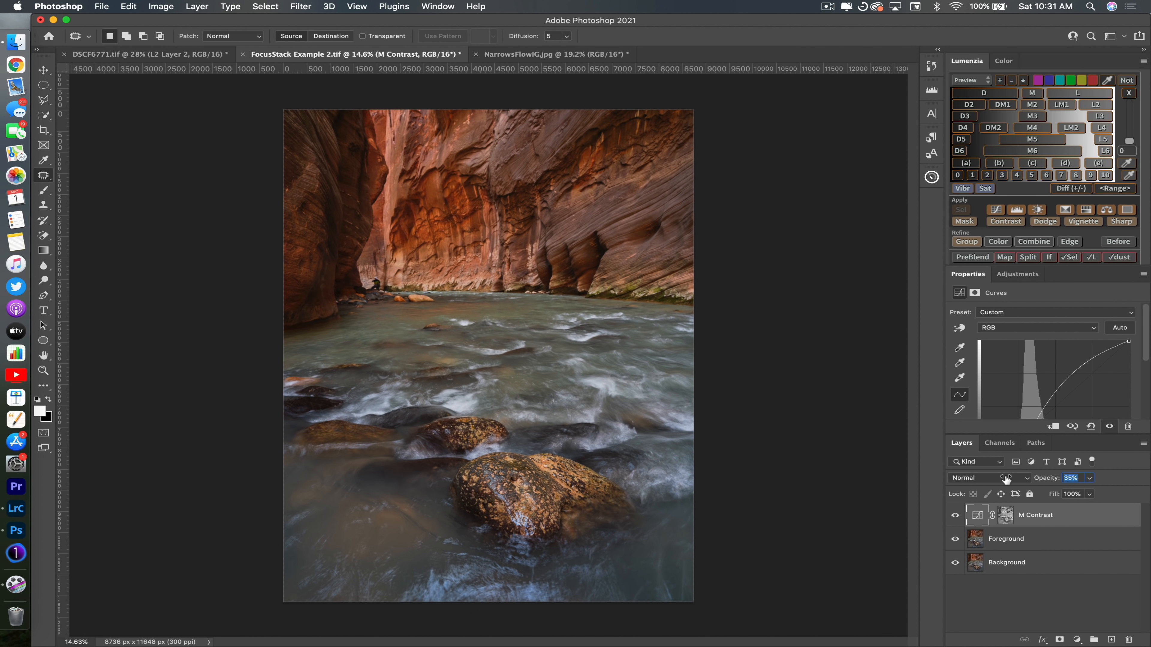
- Check the image once more without the midtones contrast adjustment and delete the M Contrast layer
click(955, 517)
click(955, 517)
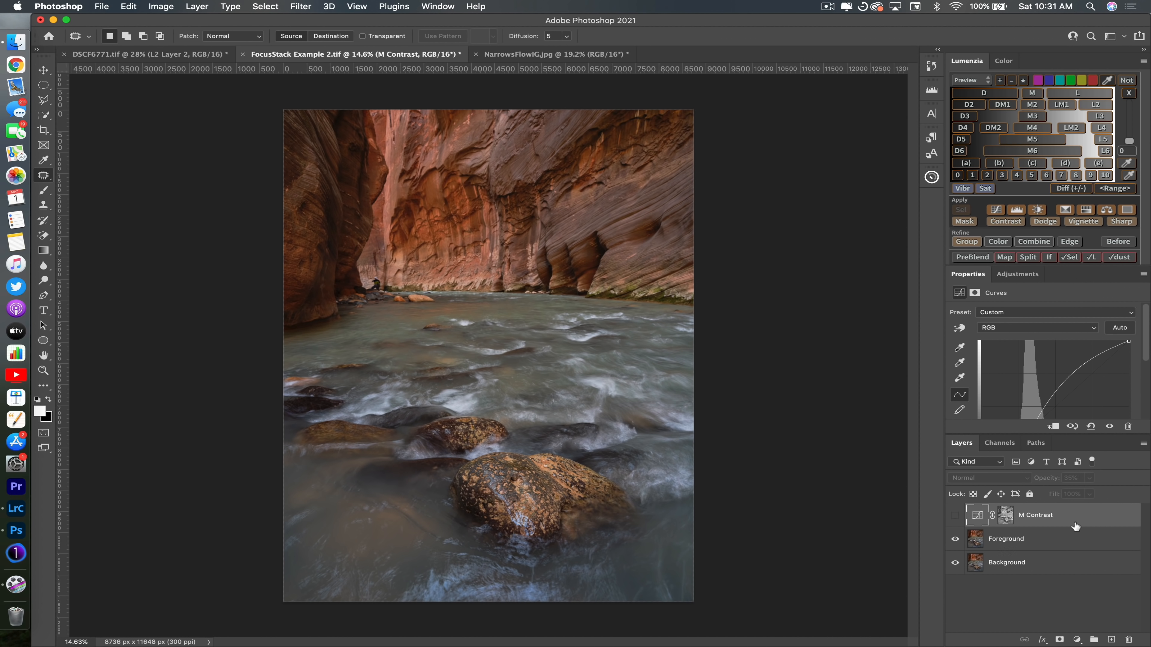
key(Delete)
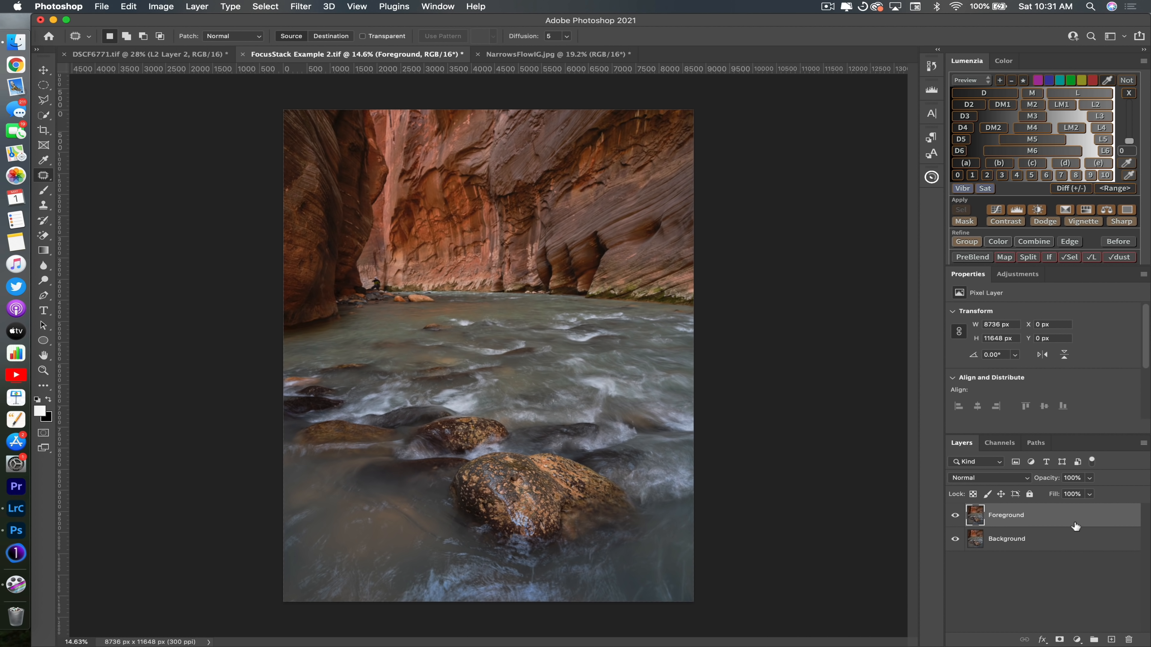
- View the Background and Foreground exposures separately up close to compare the focus on the rocks and canyon walls
click(954, 516)
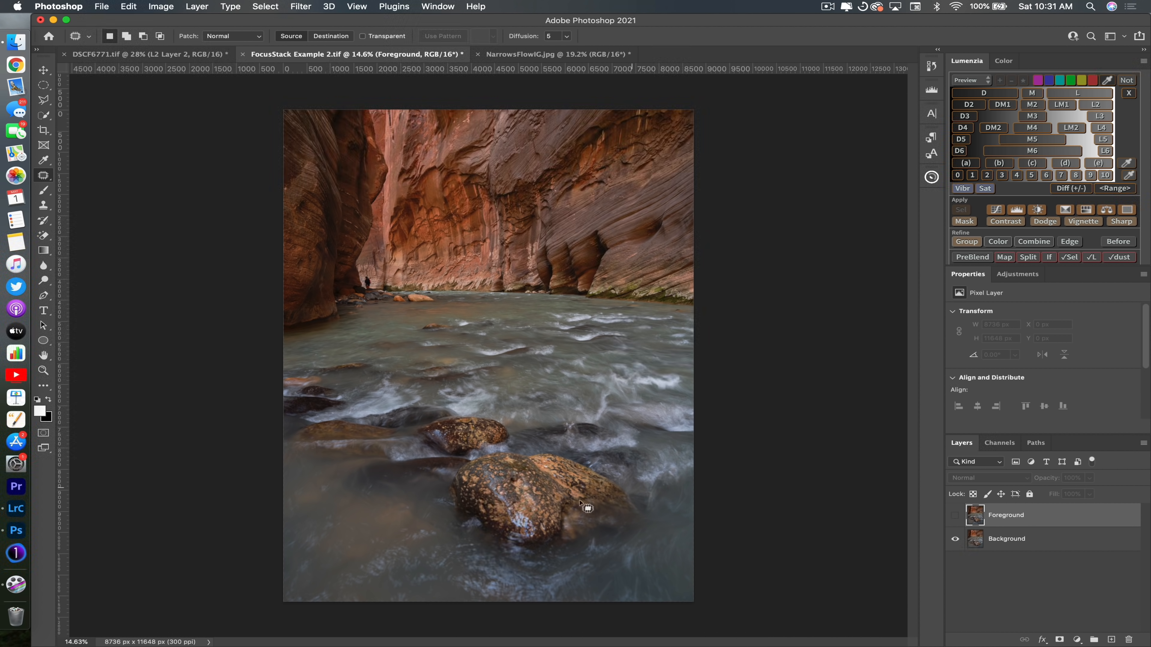
scroll(546, 499, up, 4)
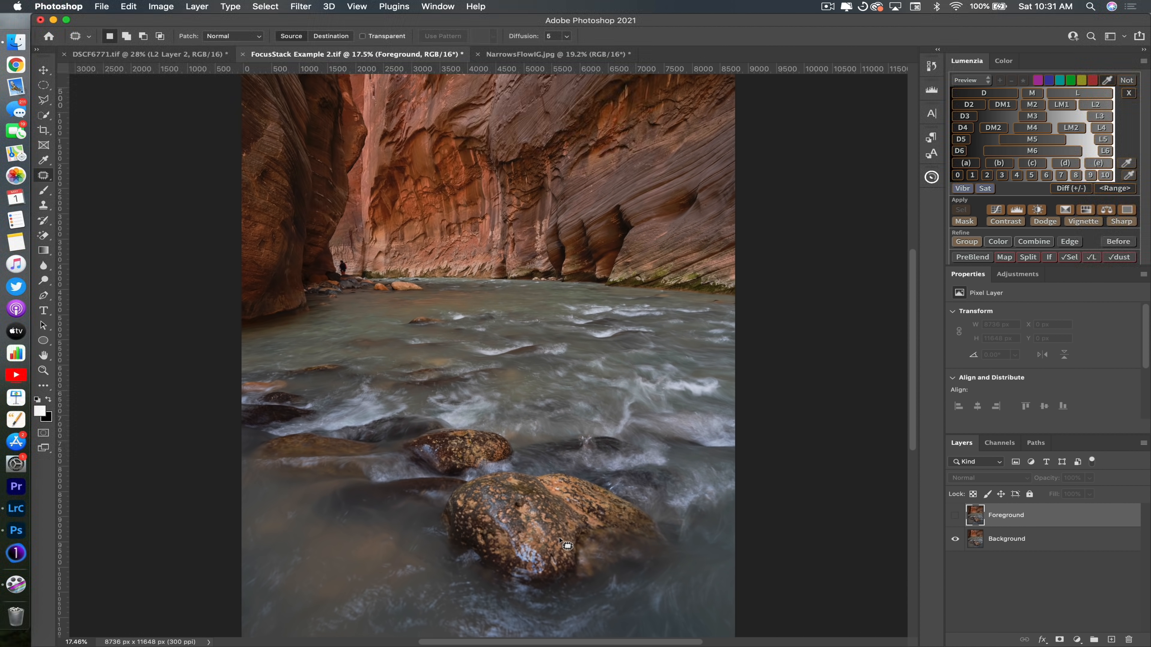
scroll(566, 545, up, 3)
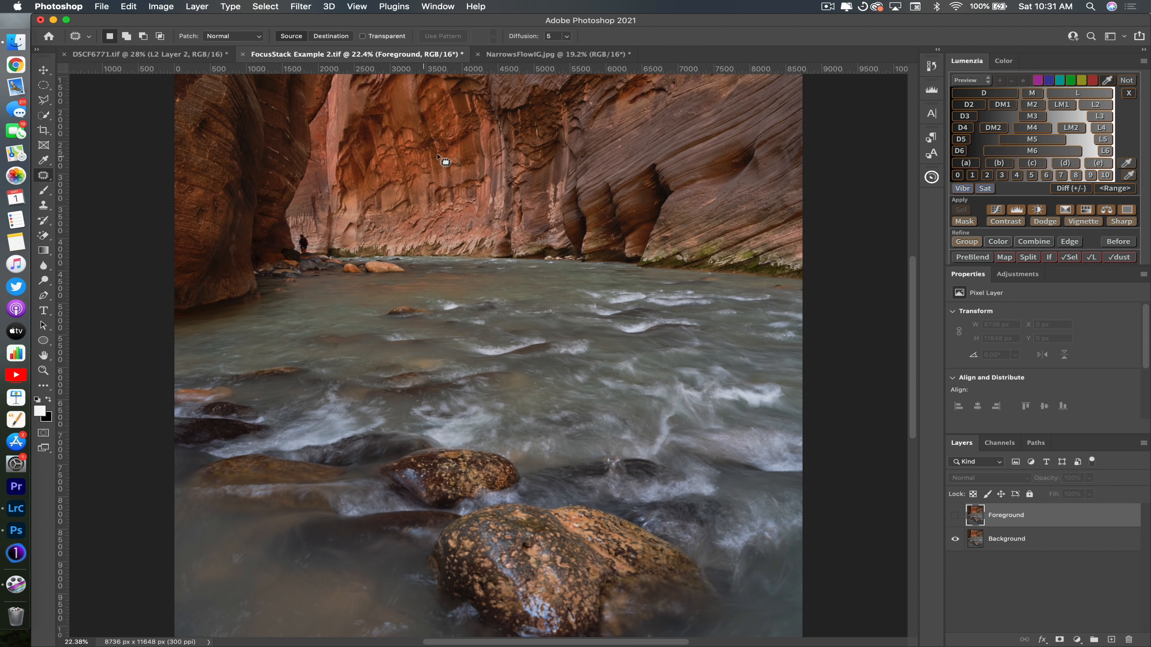
click(955, 539)
click(955, 516)
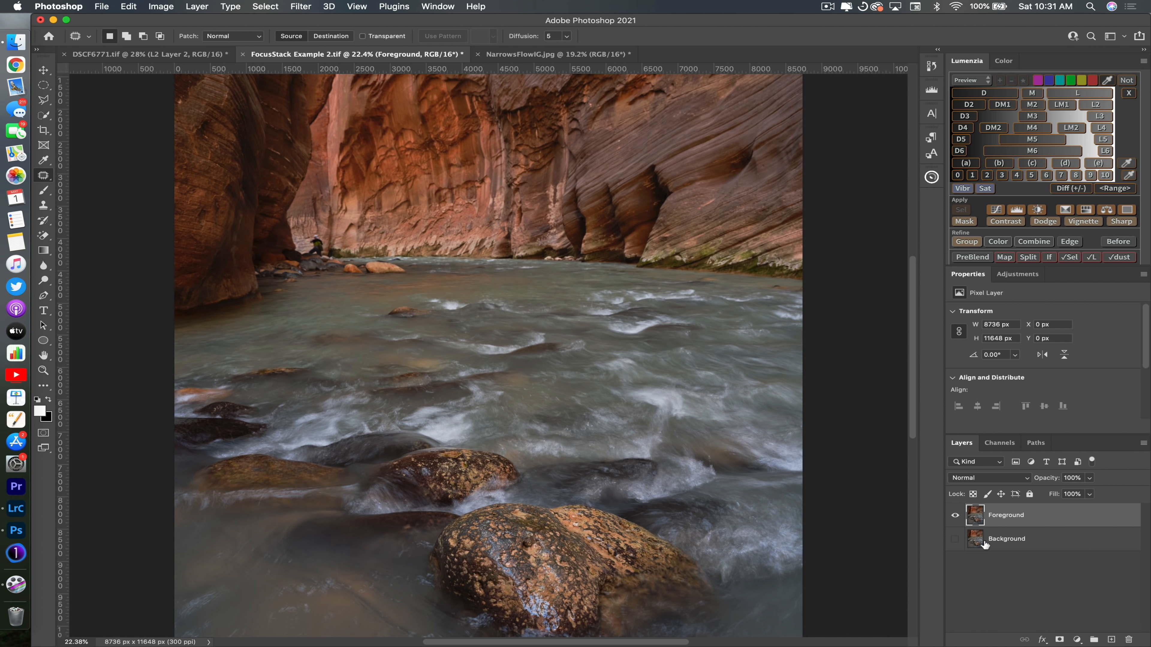
scroll(652, 502, down, 3)
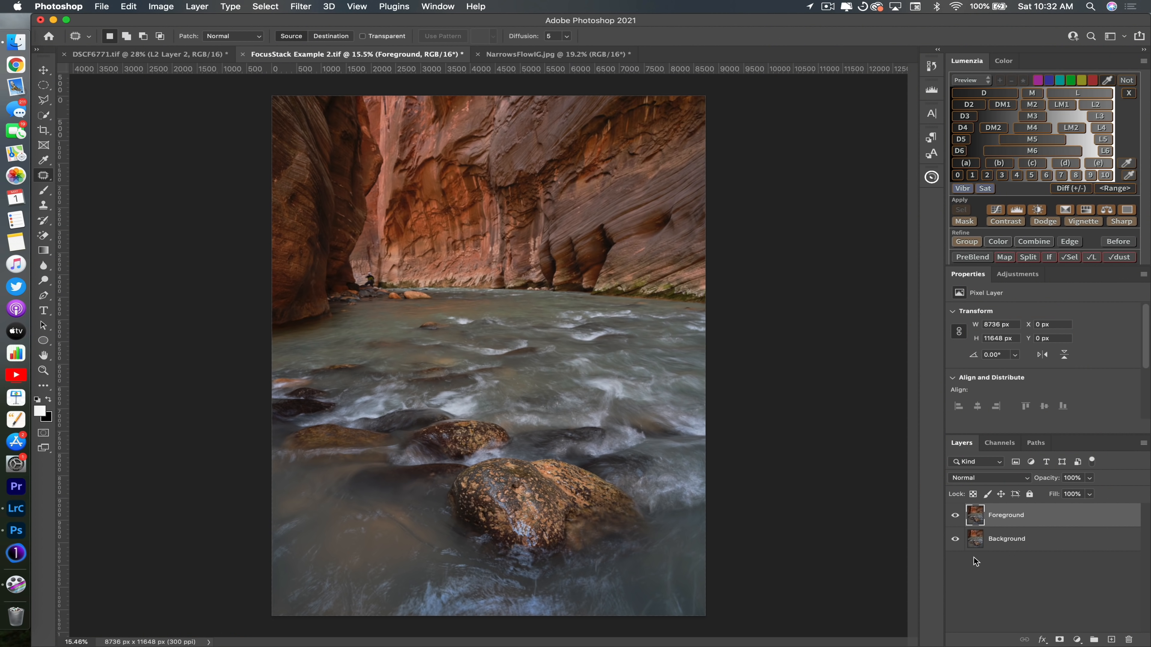
- Auto-align the Foreground and Background layers with each other
shift+click(1011, 546)
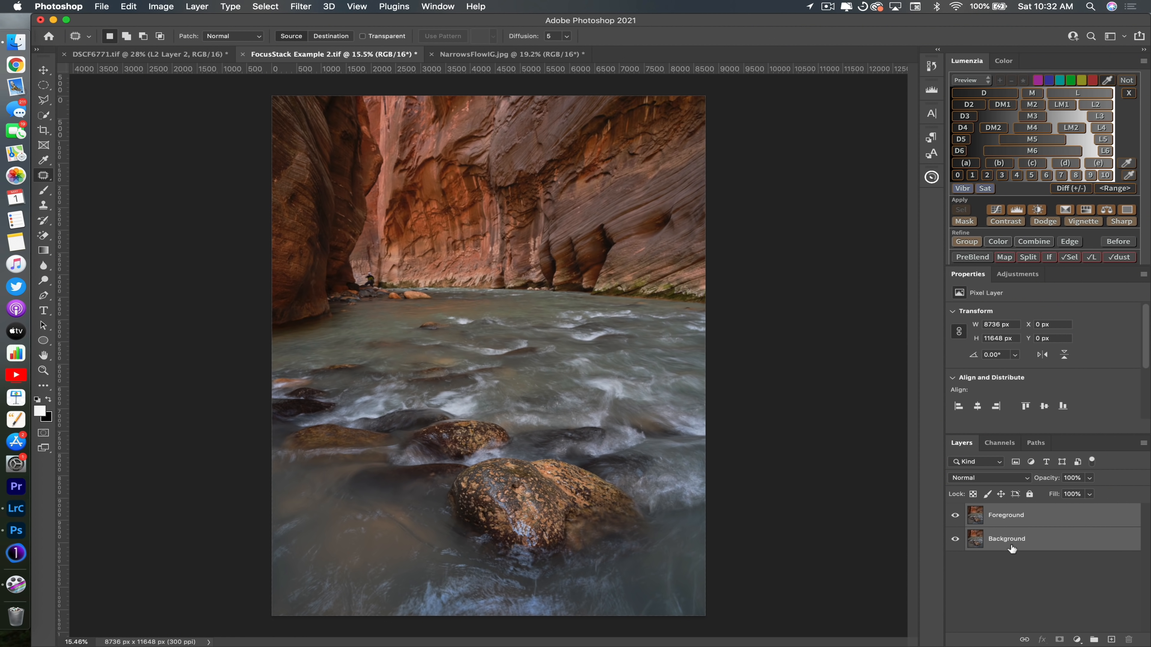
click(128, 6)
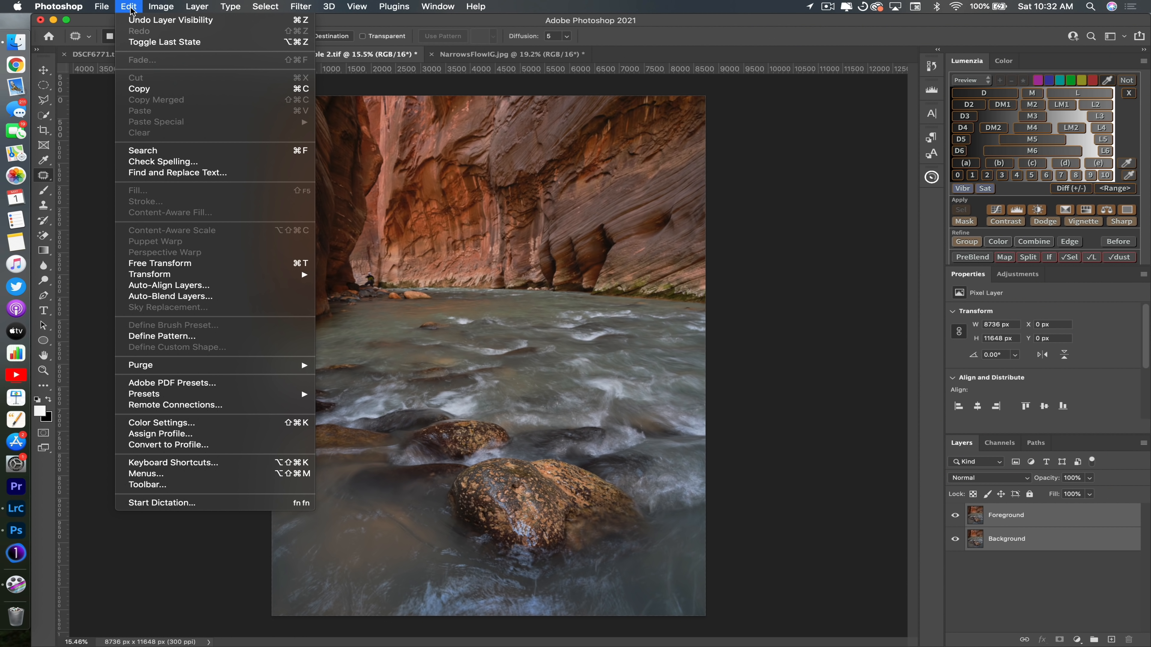
click(150, 289)
click(742, 216)
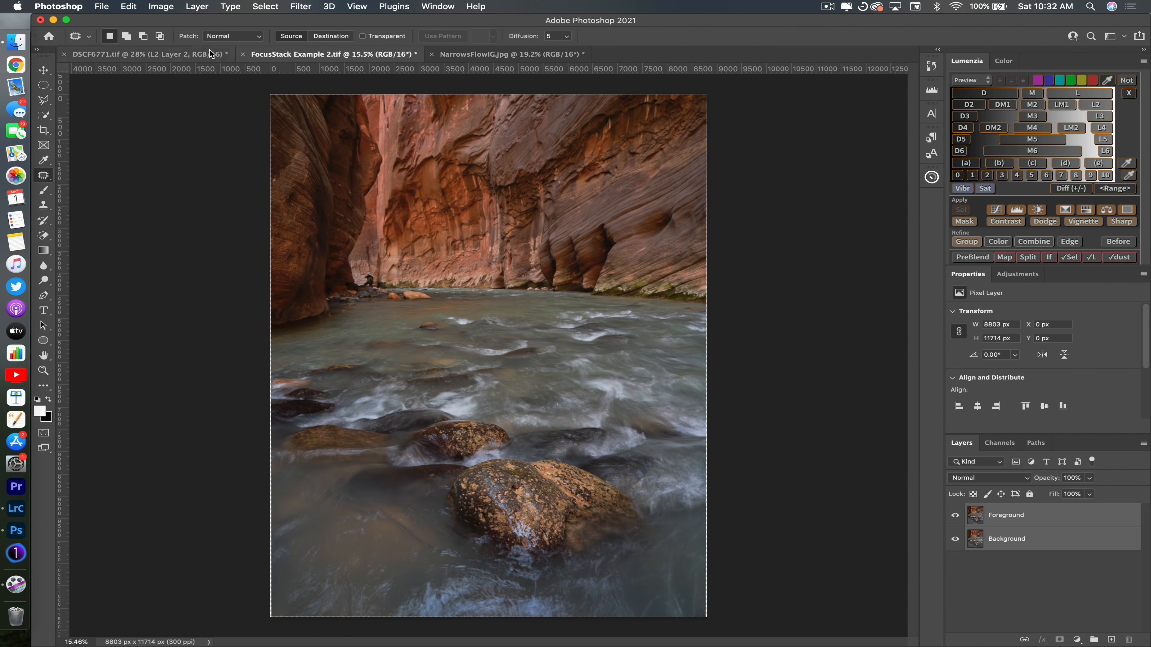
- Auto-blend the two aligned layers as Stack Images, with Seamless Tones and Colors and Content Aware Fill Transparent Areas enabled
click(129, 6)
click(169, 298)
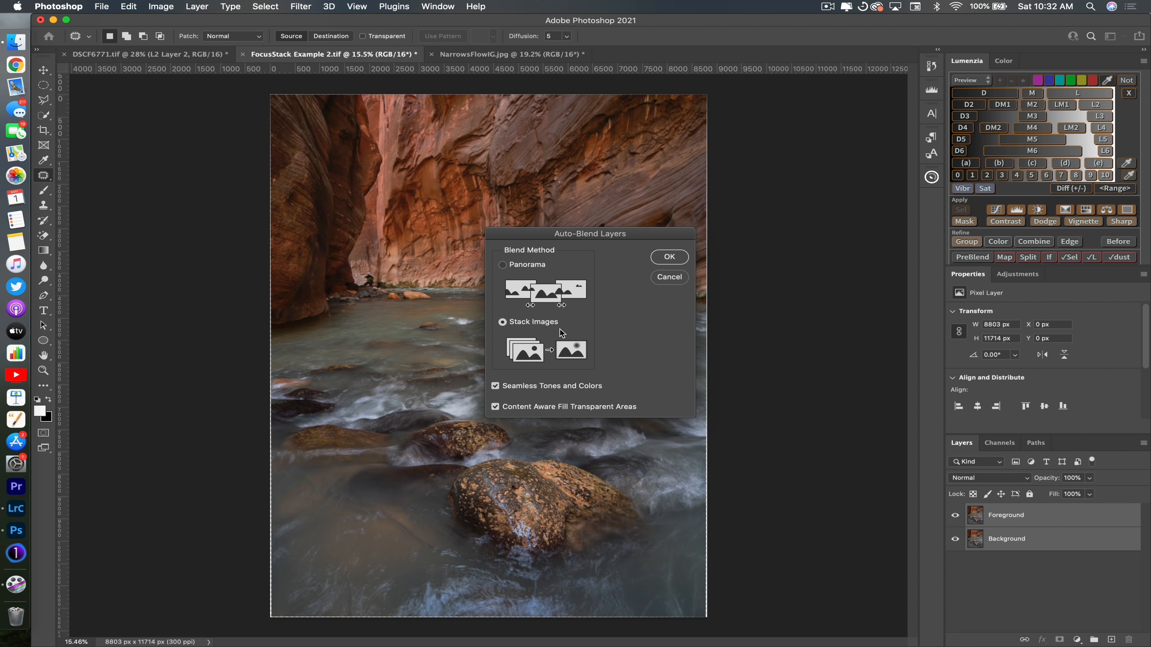
click(661, 259)
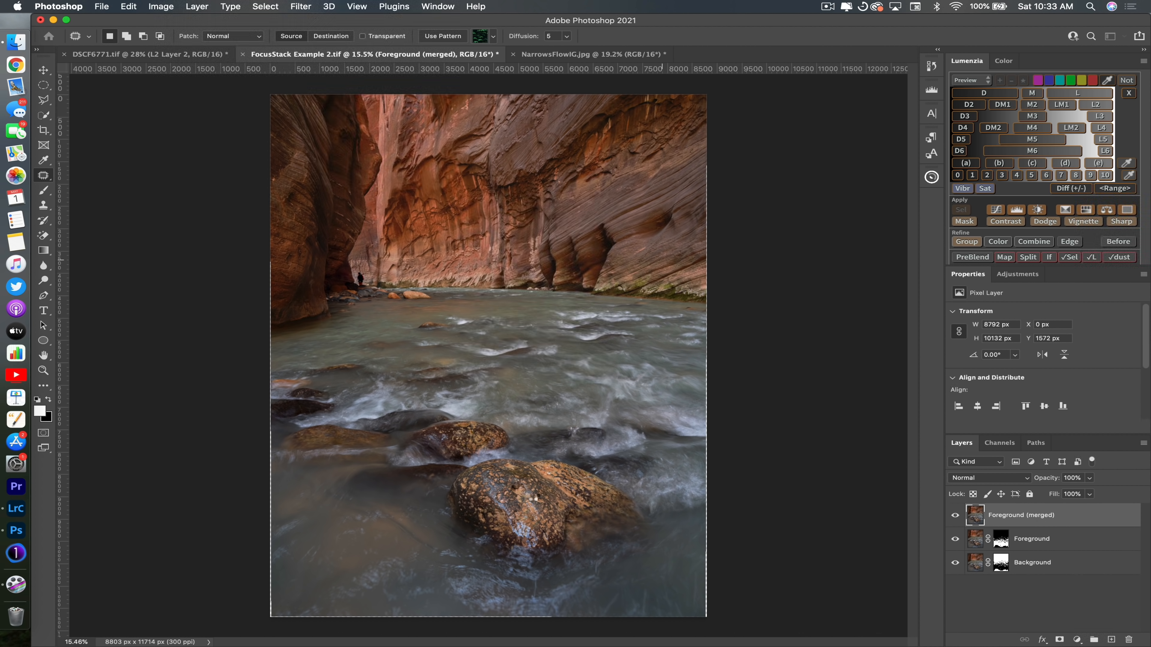
- Inspect the focus-stacked image up close, from the foreground rocks and water to the distant canyon walls
key(super+equal)
key(super+equal)
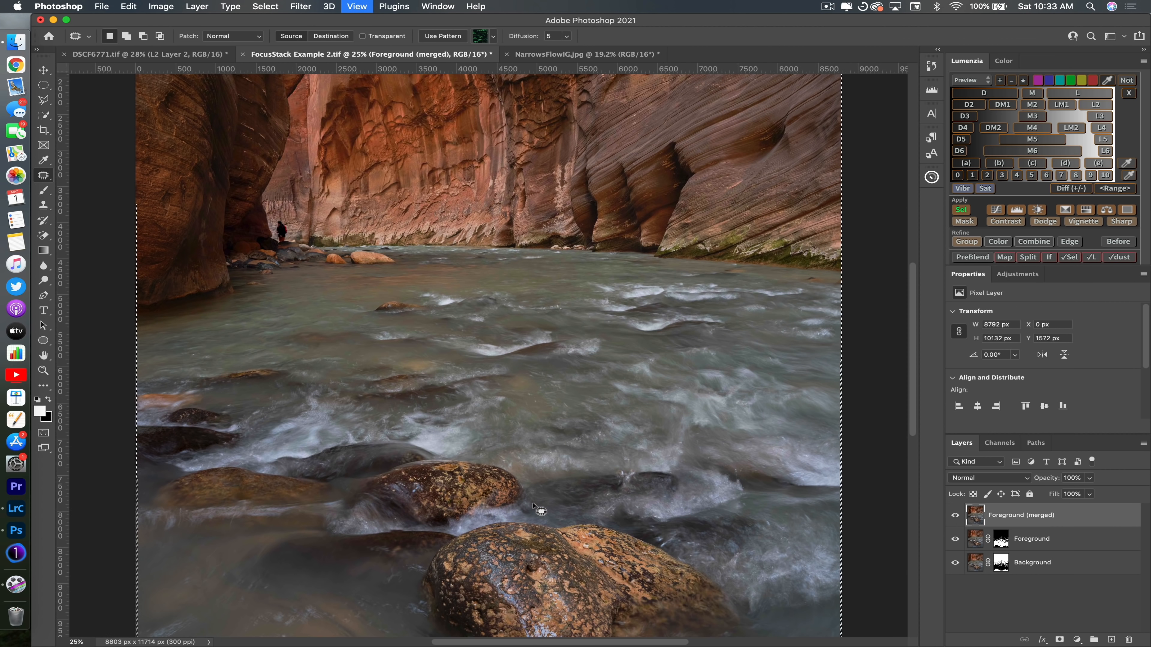
scroll(540, 511, down, 5)
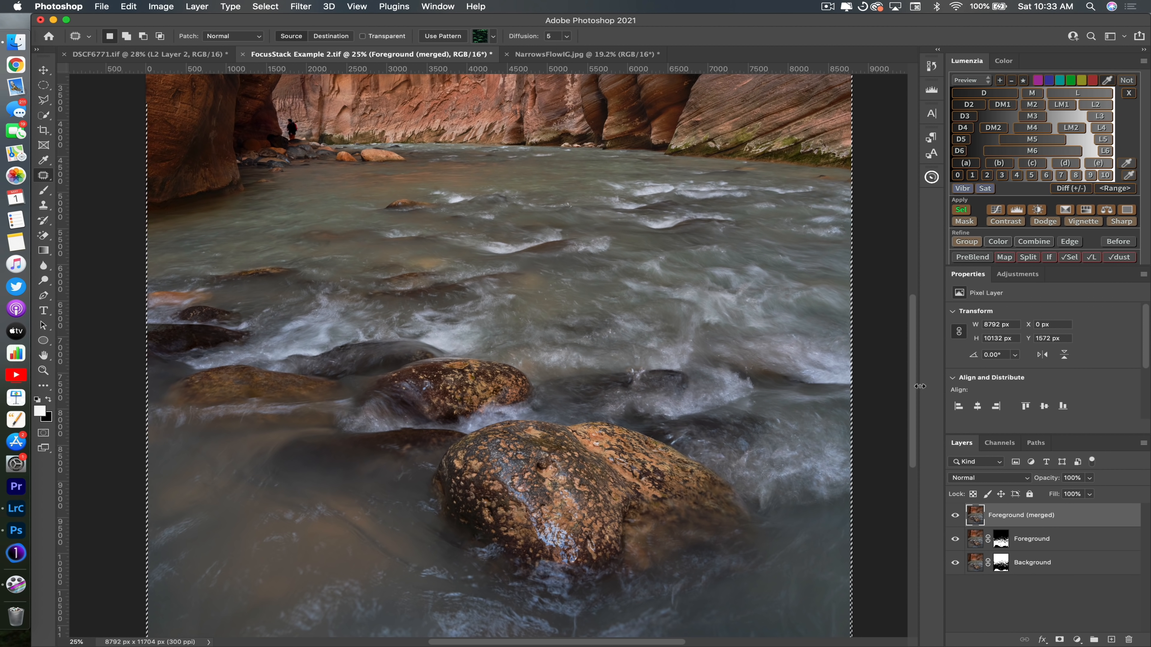
drag(913, 382, 910, 321)
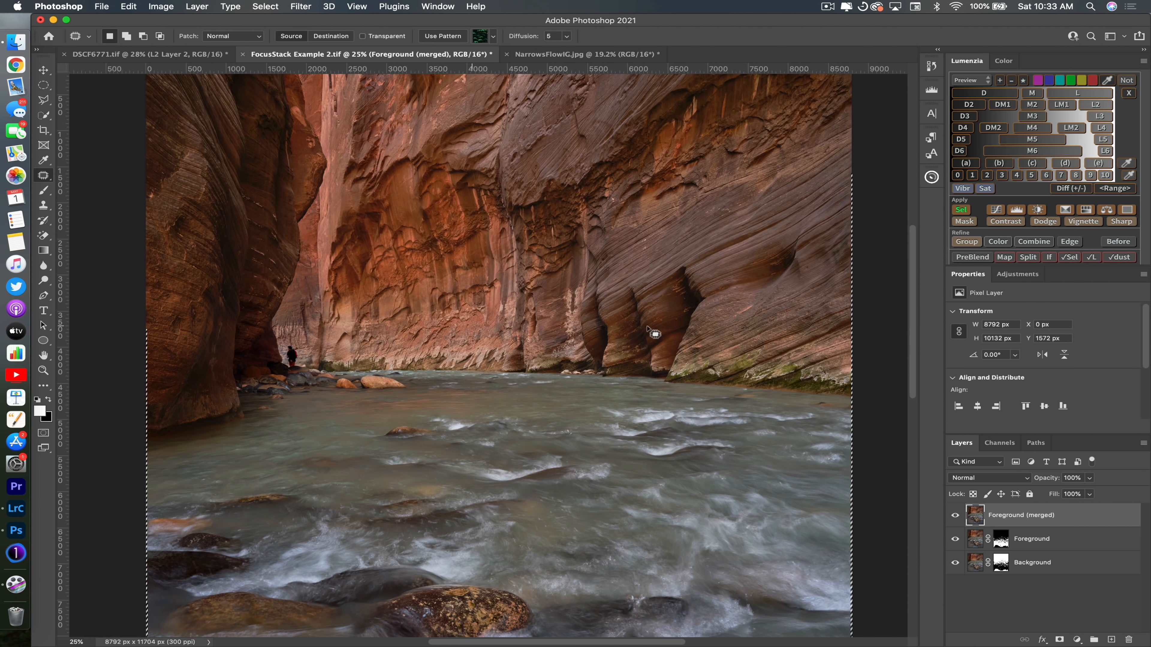
drag(911, 259, 911, 333)
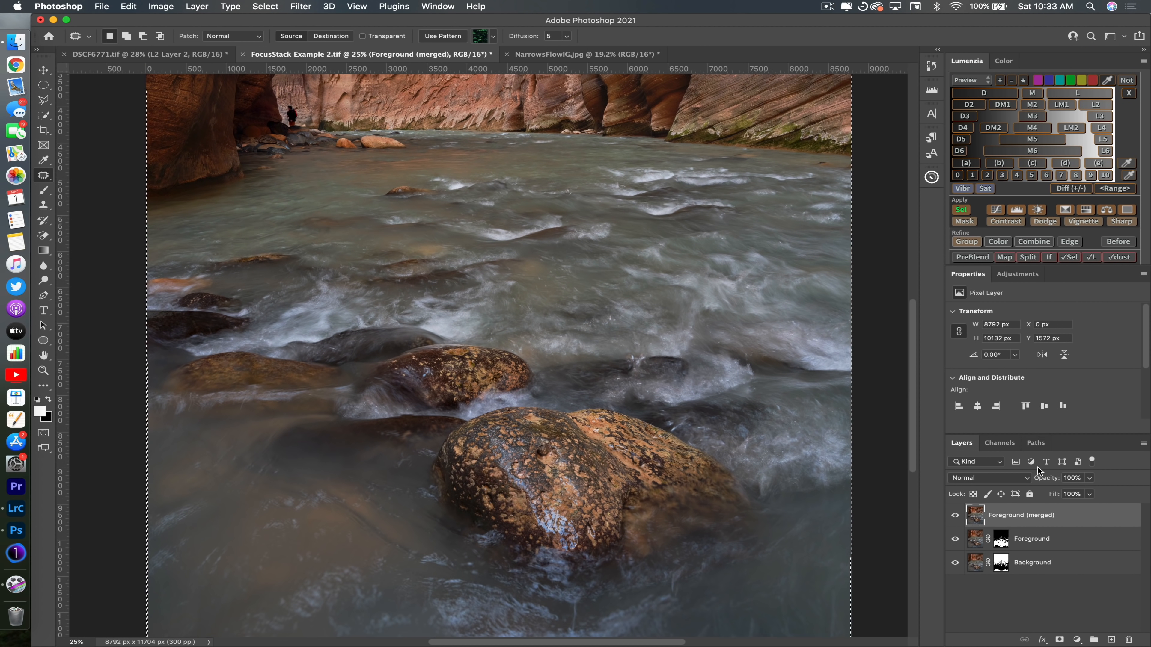
key(super+minus)
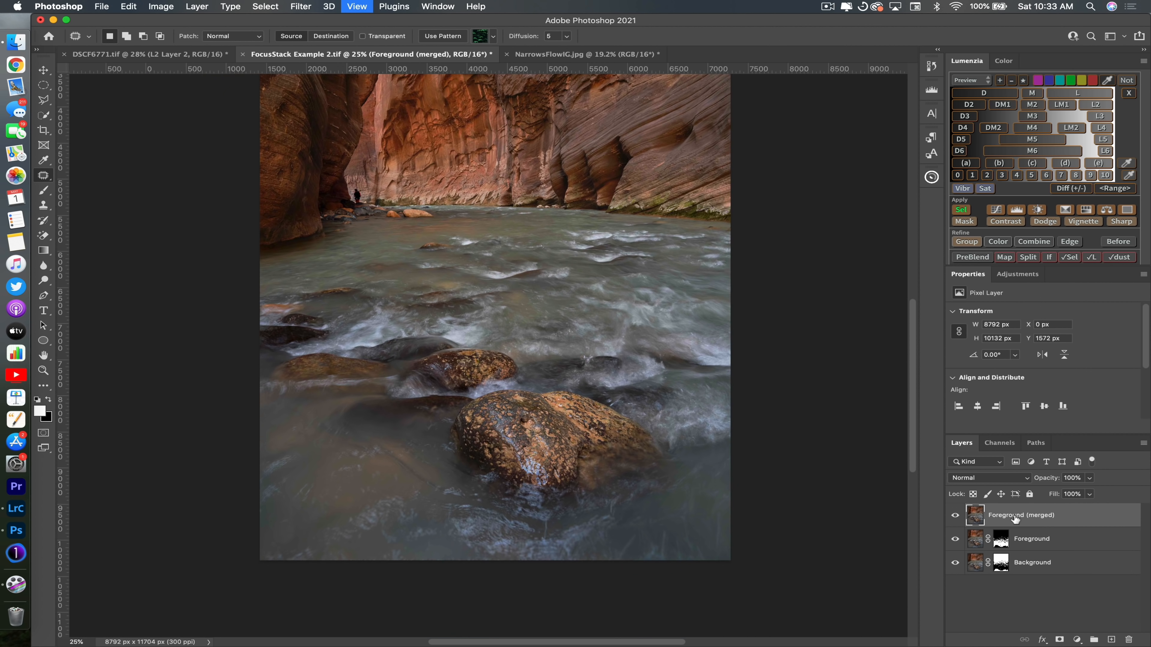
key(super+minus)
key(super+a)
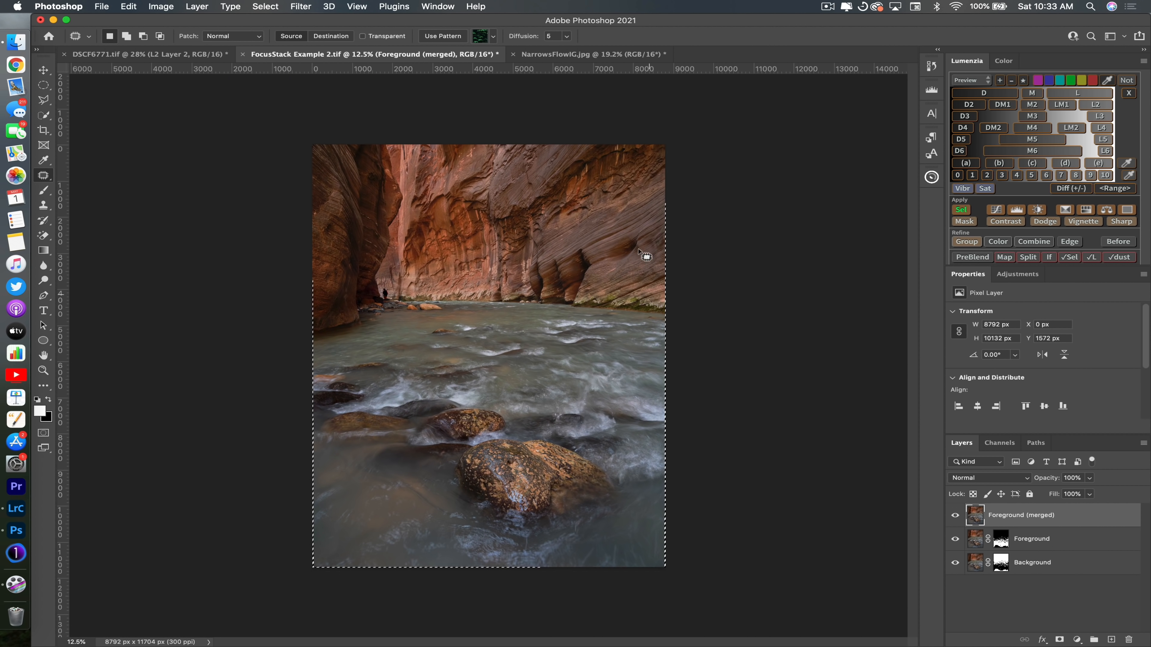